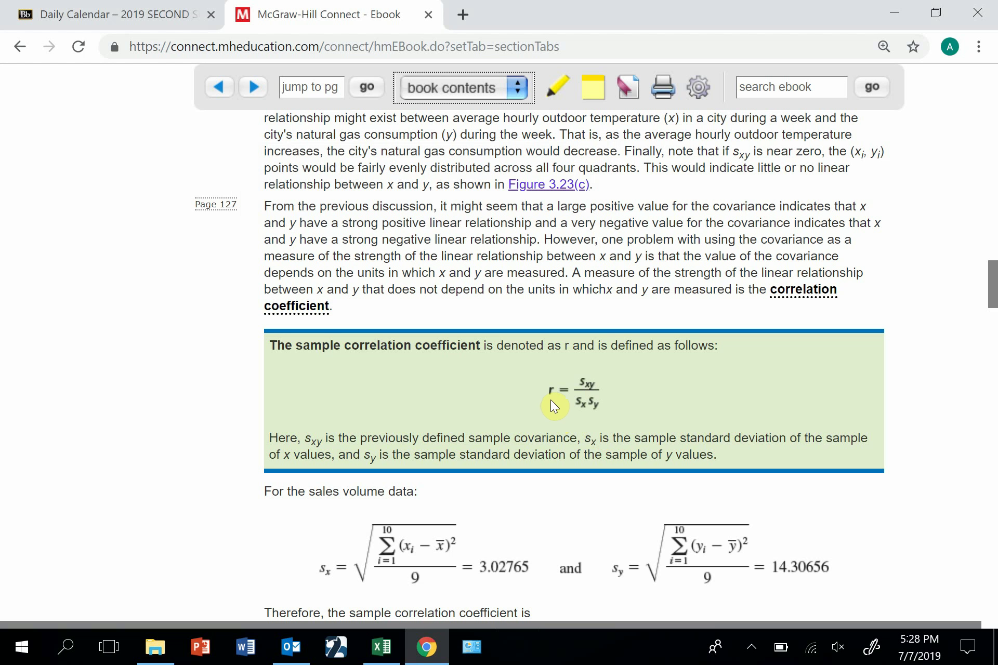
Scroll the ebook down to page 128's worked result, r = .93757, for the sales volume data
scroll(550, 400, "down", 6)
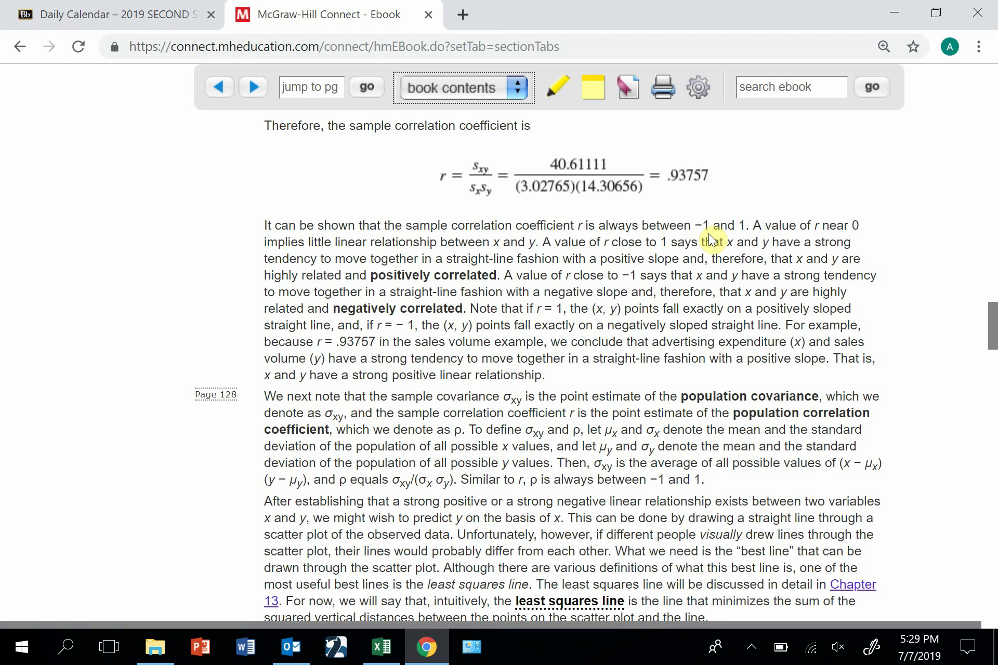
Switch to the NFL 1976 workbook and inspect KCC's and HO's games won and rush yards values
left_click(383, 647)
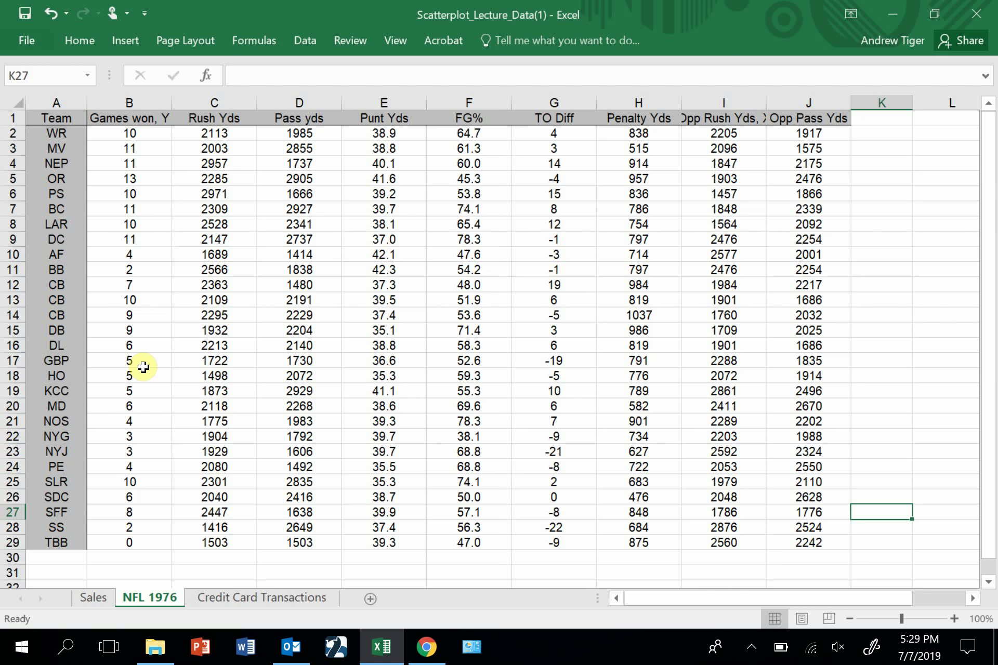
left_click(130, 391)
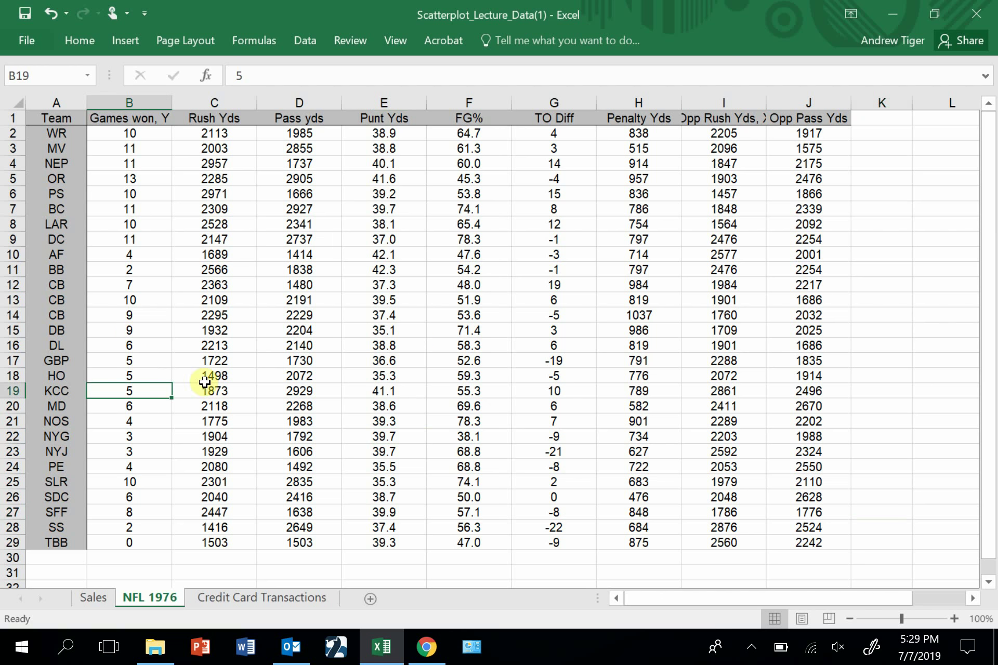
key("Right")
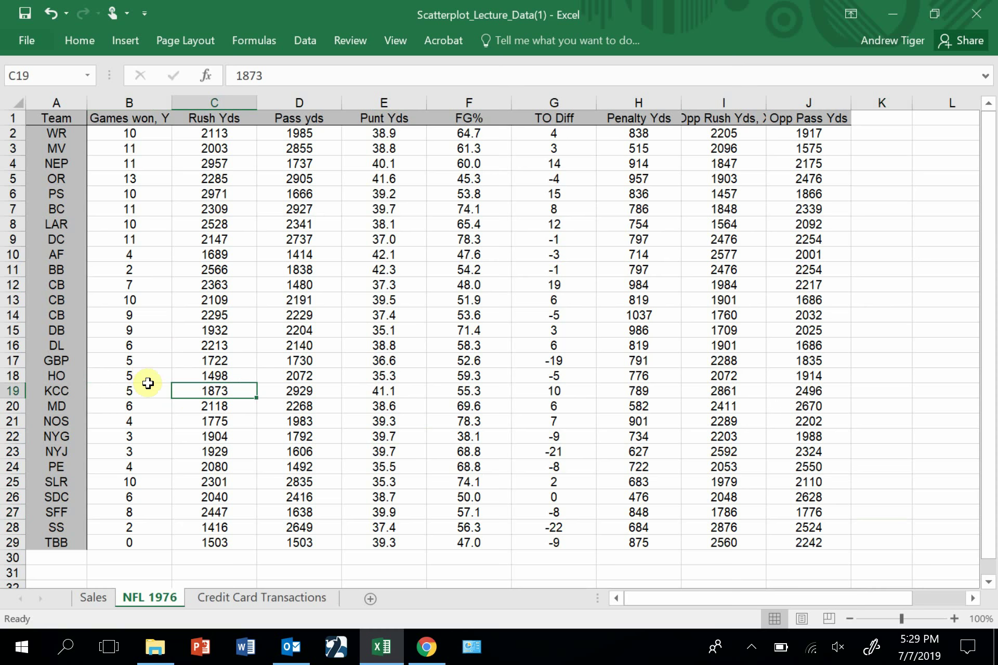
left_click(151, 375)
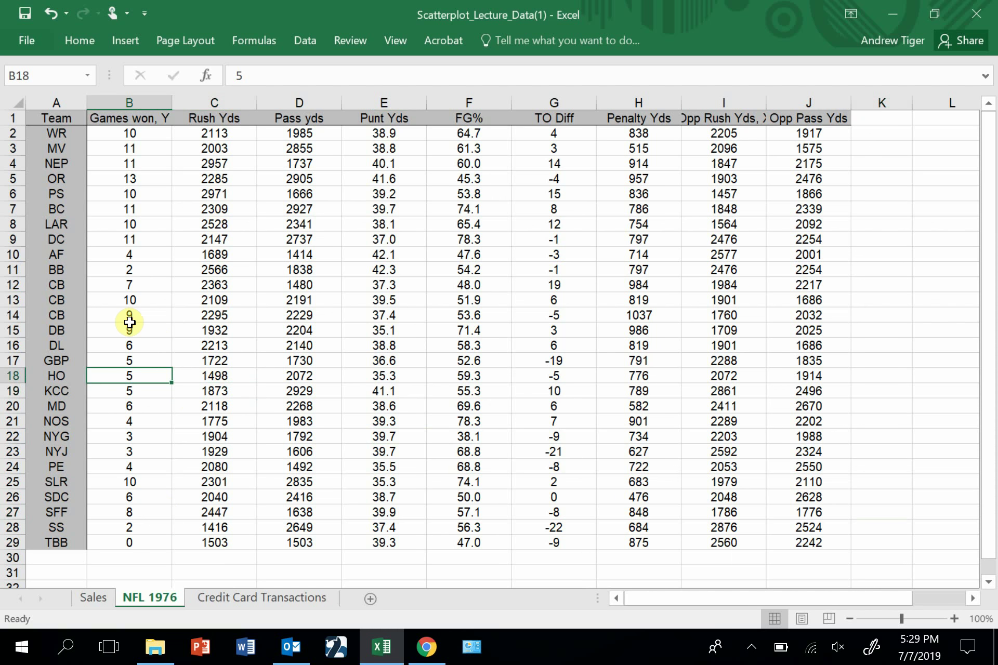
key("Right")
left_click(156, 376)
Zoom the NFL 1976 sheet to 110% and widen column A
left_click(286, 361)
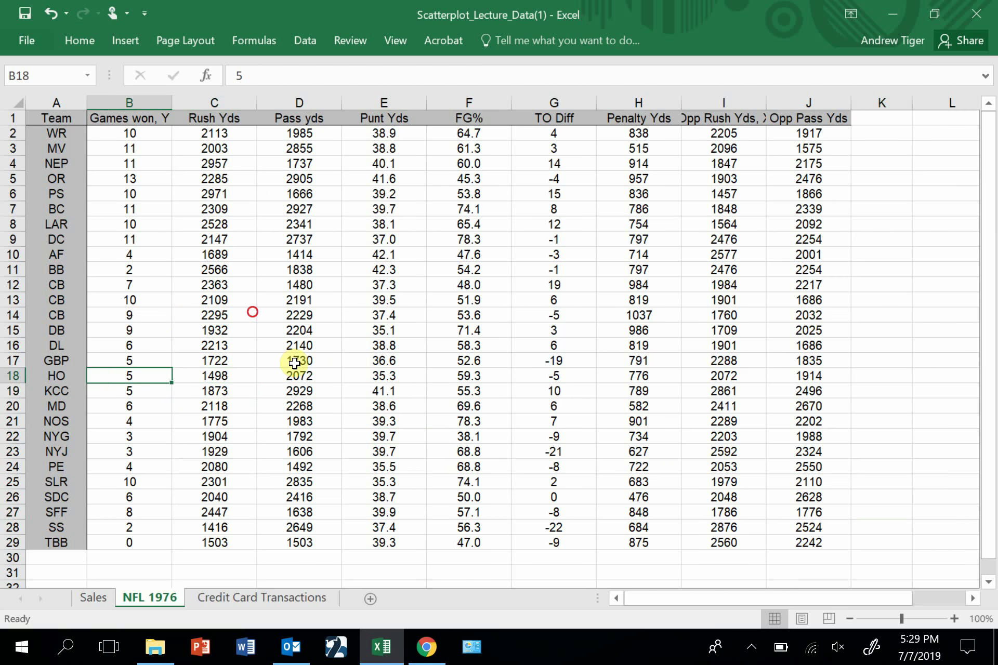
left_click(128, 117)
left_click(412, 118)
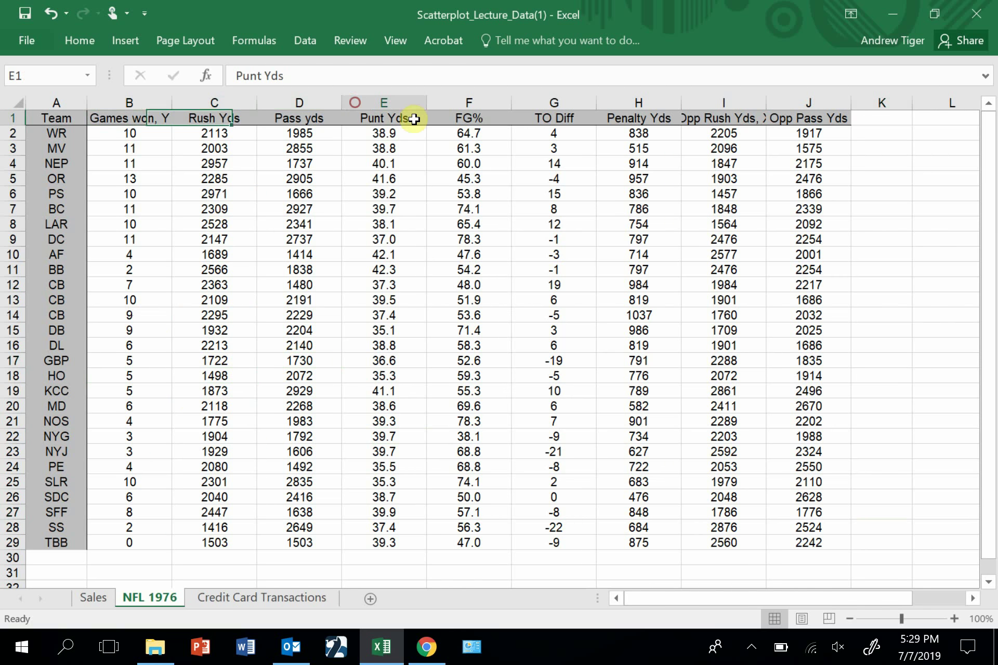
left_click(132, 574)
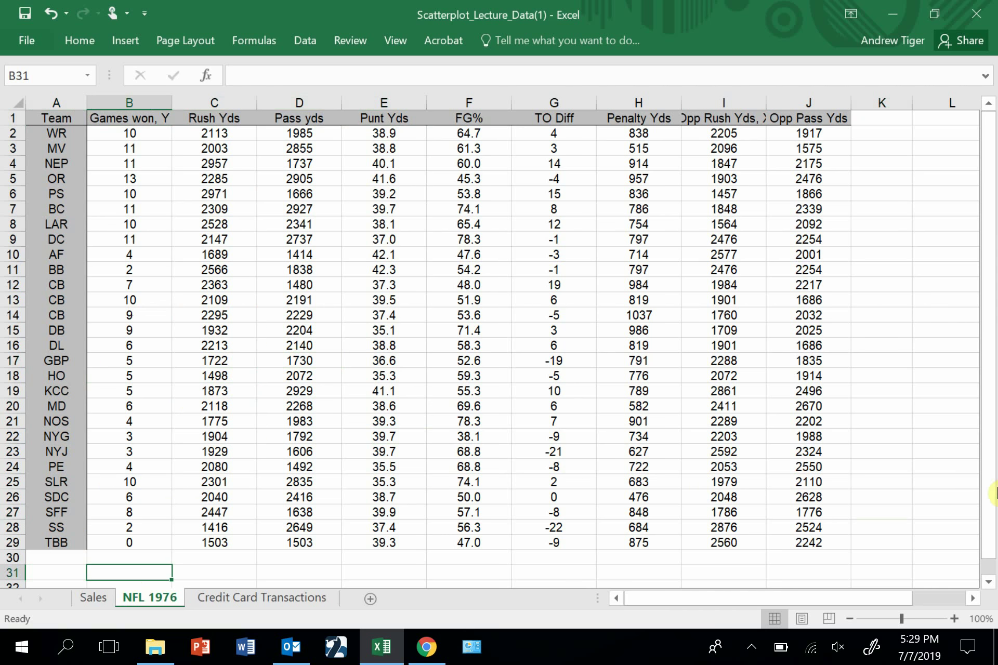
left_click(953, 619)
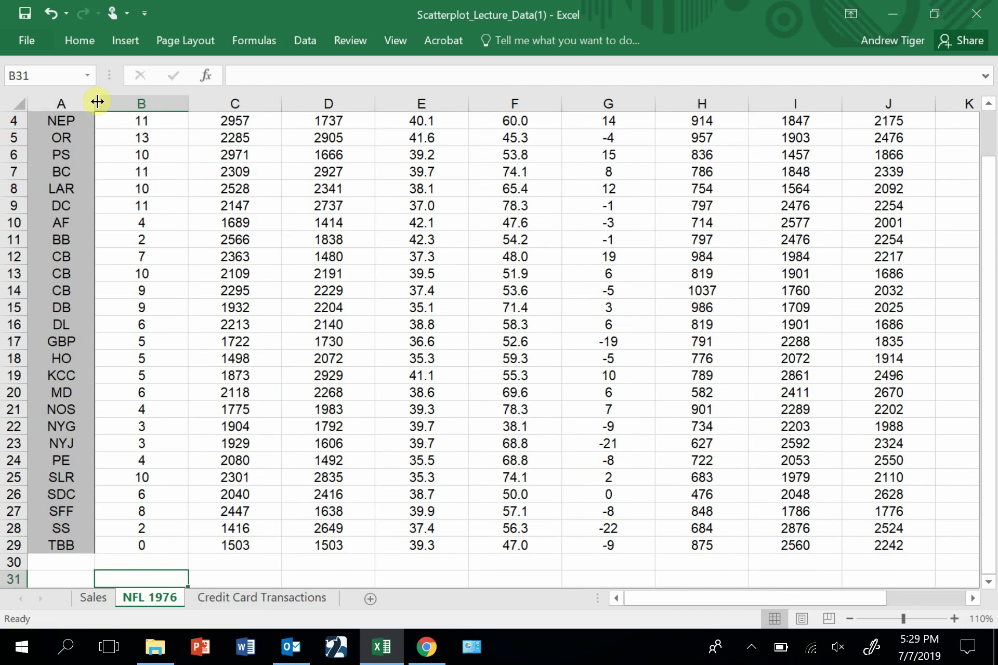
left_click_drag(96, 103, 137, 102)
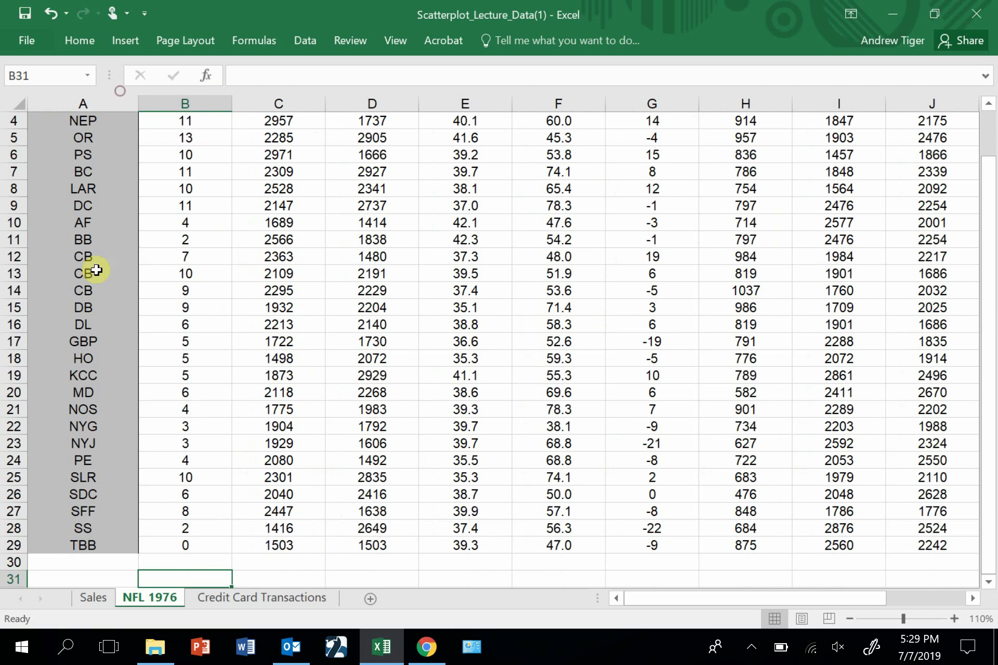
Label cell A31 'r, correlation coef.'
left_click(70, 580)
type(",")
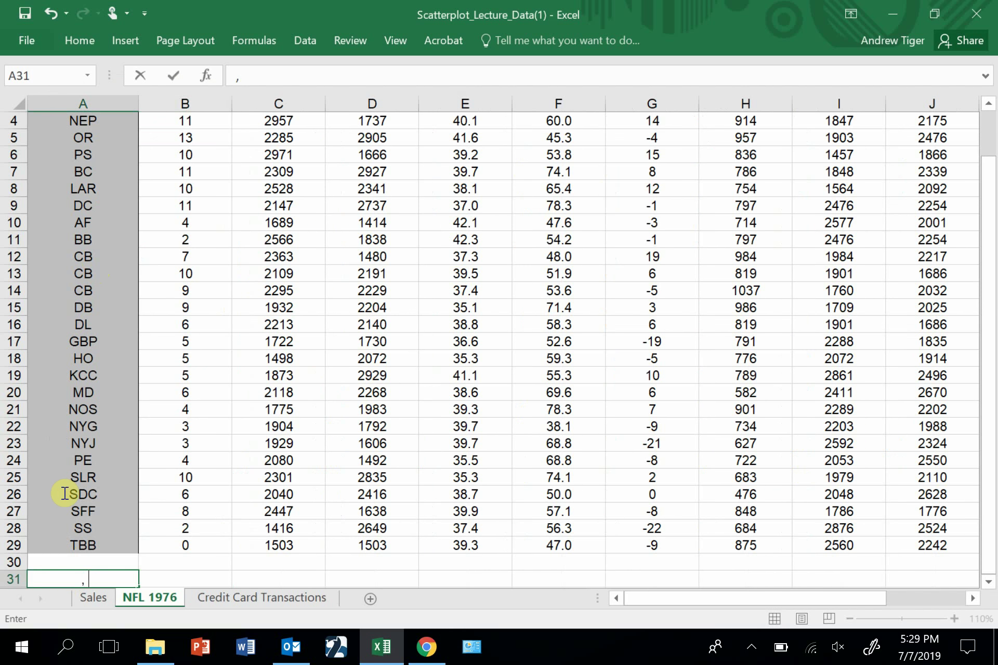
key("BackSpace")
type("r, correlation coef.")
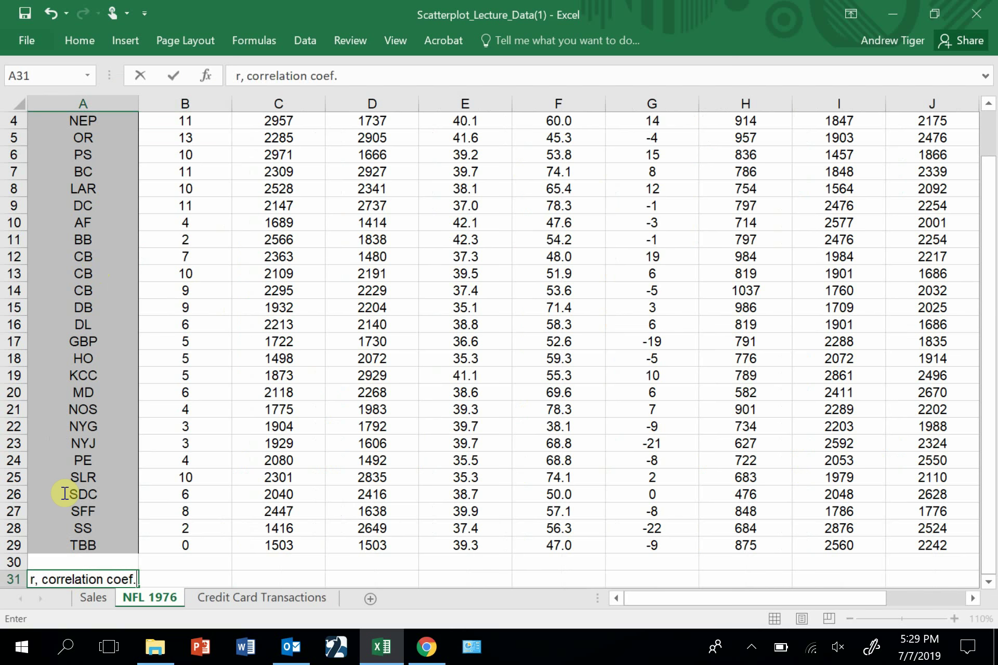
key("ctrl+Return")
In B31 start a CORREL formula with games won B2:B29 as the first range
key("Tab")
type("=CORR")
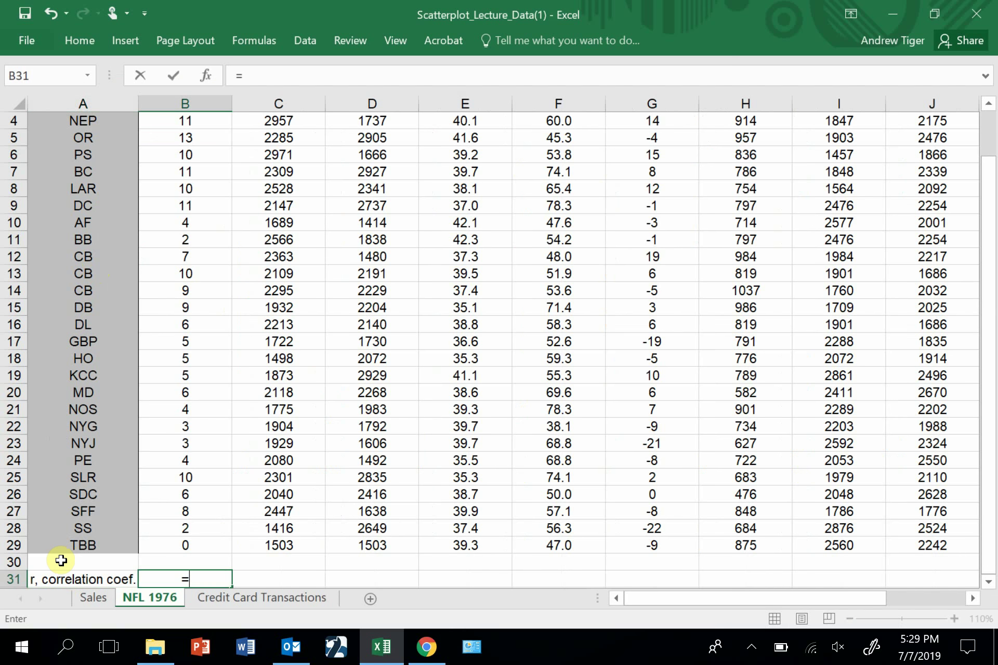
key("BackSpace")
key("BackSpace")
key("BackSpace")
key("BackSpace")
type("correl(")
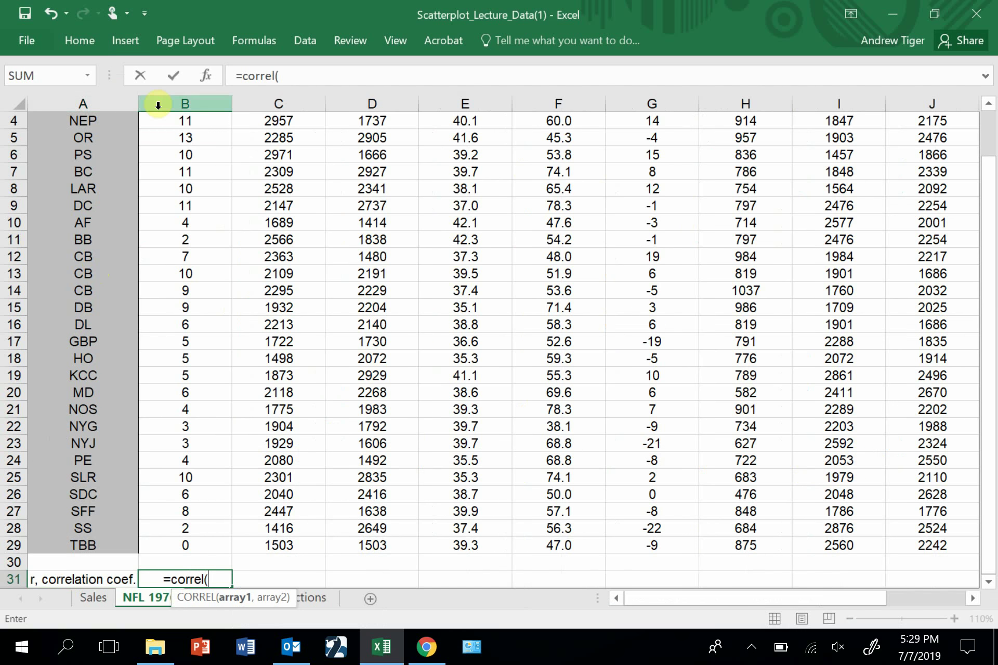
left_click_drag(989, 165, 983, 136)
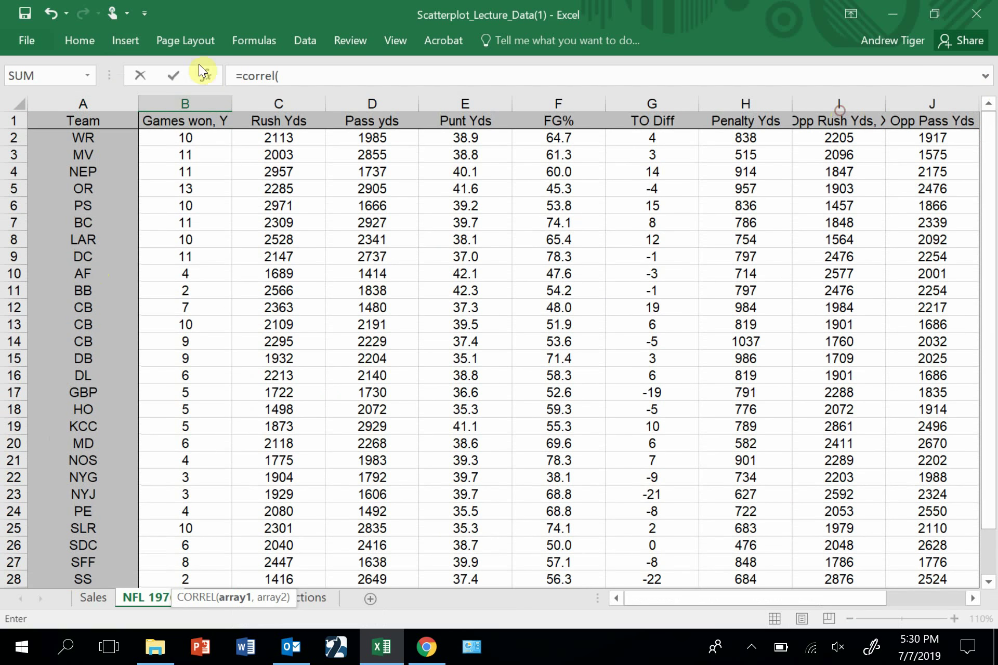
left_click(179, 138)
left_click_drag(175, 167, 201, 544)
Add rush yards C2:C29 as the second range, make B2:B29 absolute, and enter the formula
type(",")
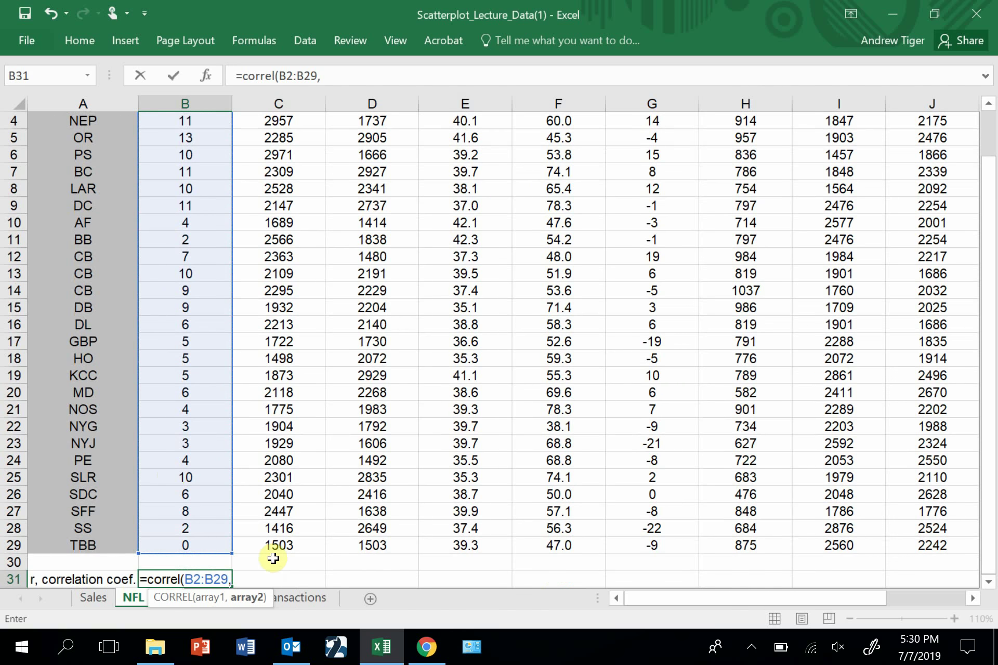
left_click_drag(277, 545, 245, 62)
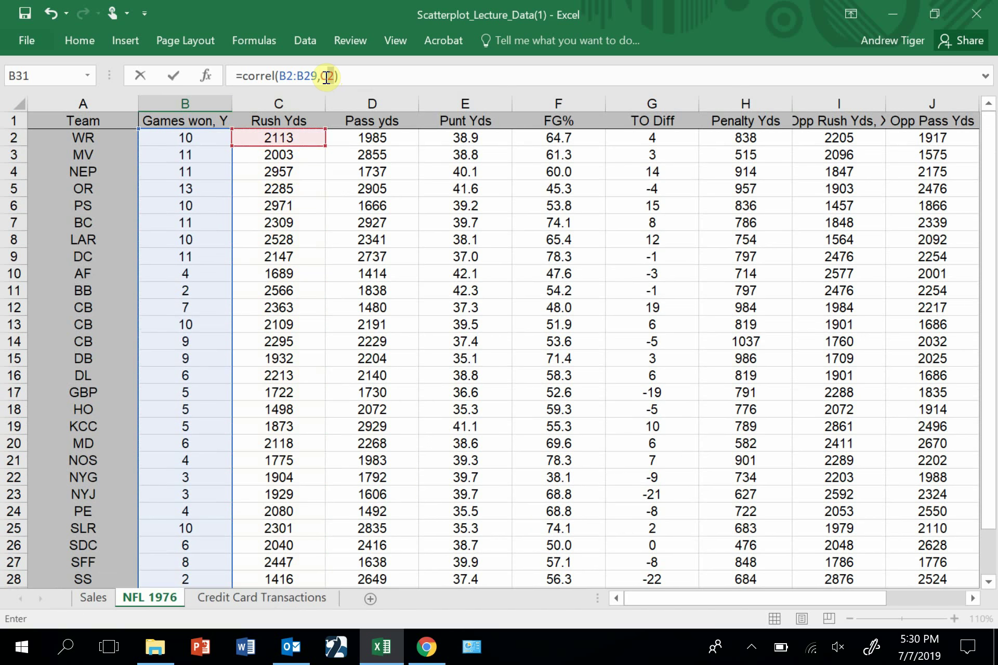
double_click(326, 77)
left_click_drag(279, 140, 269, 557)
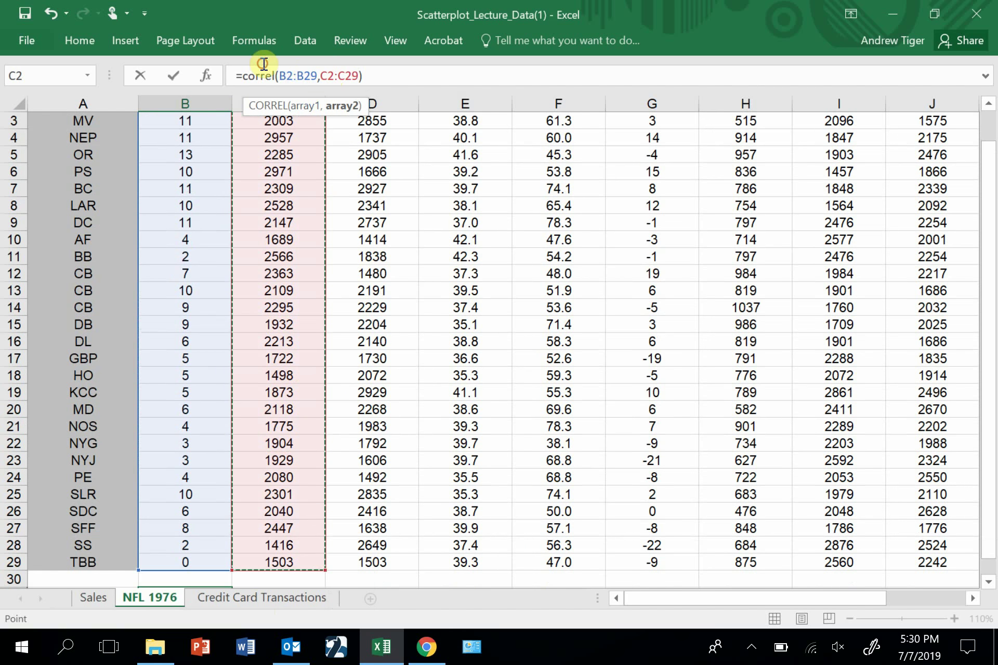
left_click_drag(303, 75, 287, 73)
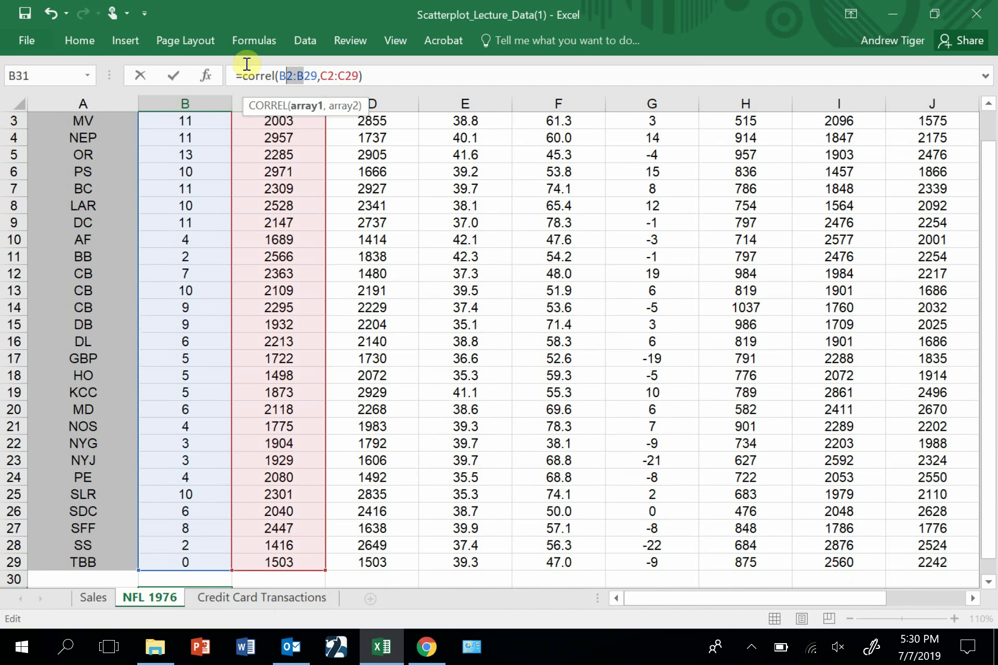
key("F4")
key("Return")
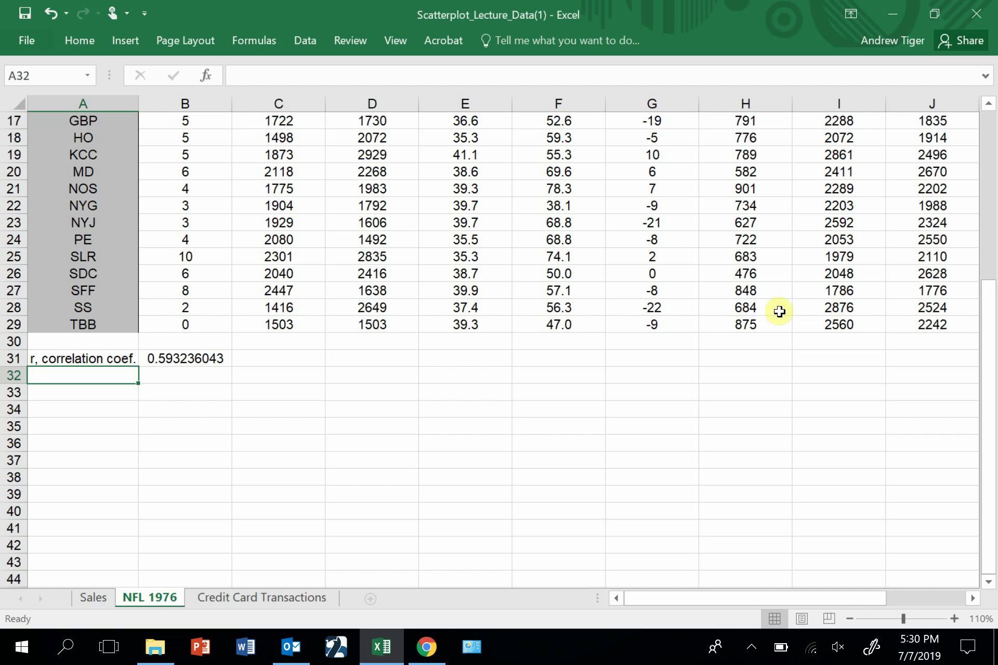
Reduce B31's correlation to two decimals so it shows 0.59
left_click_drag(989, 311, 852, 208)
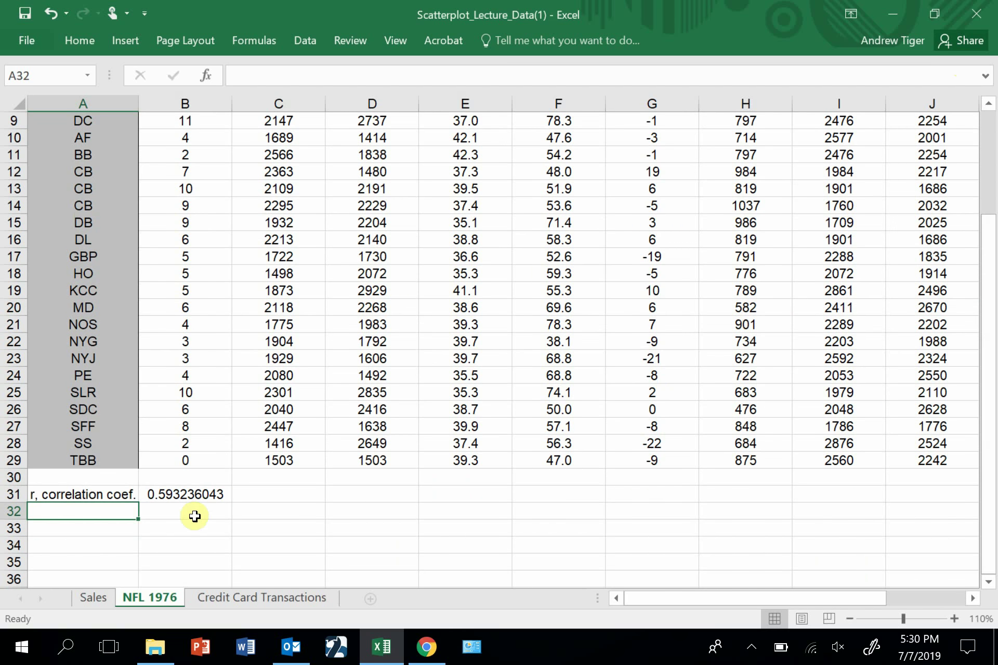
left_click(191, 495)
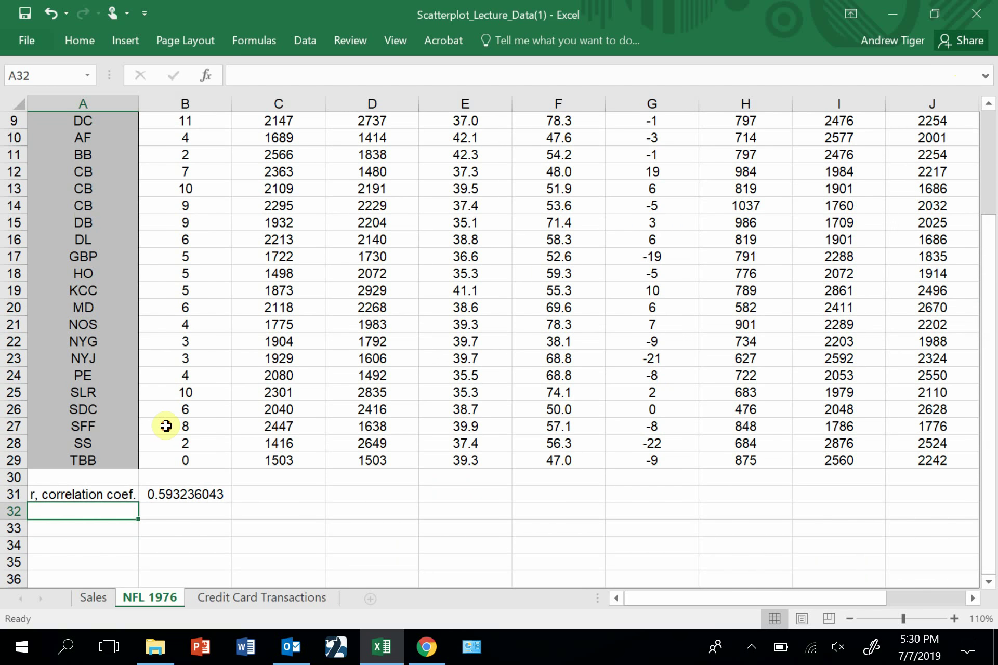
left_click(70, 37)
left_click(544, 96)
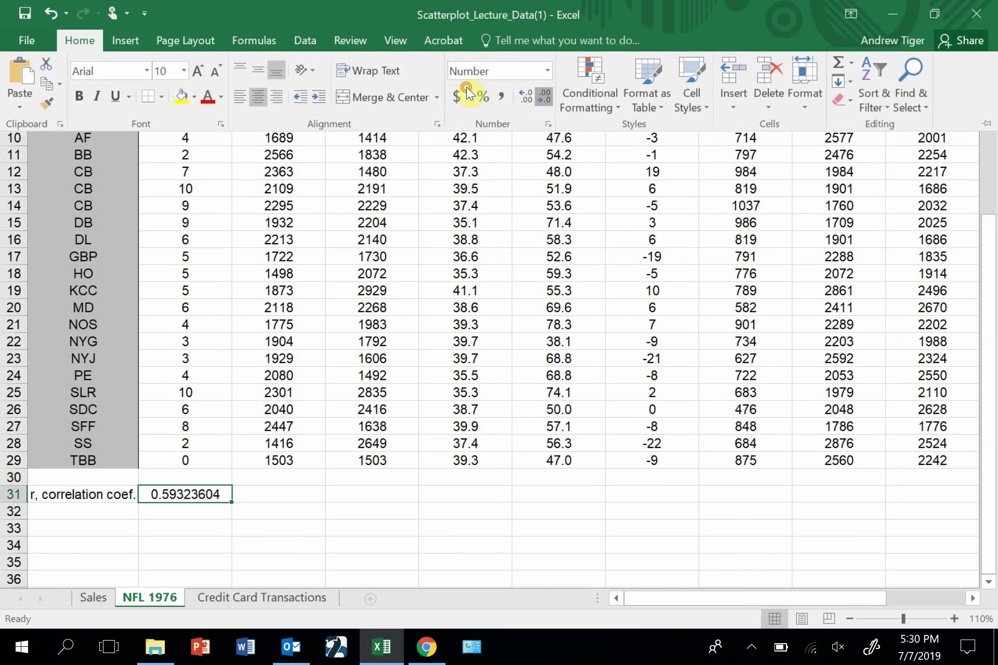
left_click(544, 97)
left_click(544, 97)
double_click(545, 97)
double_click(466, 86)
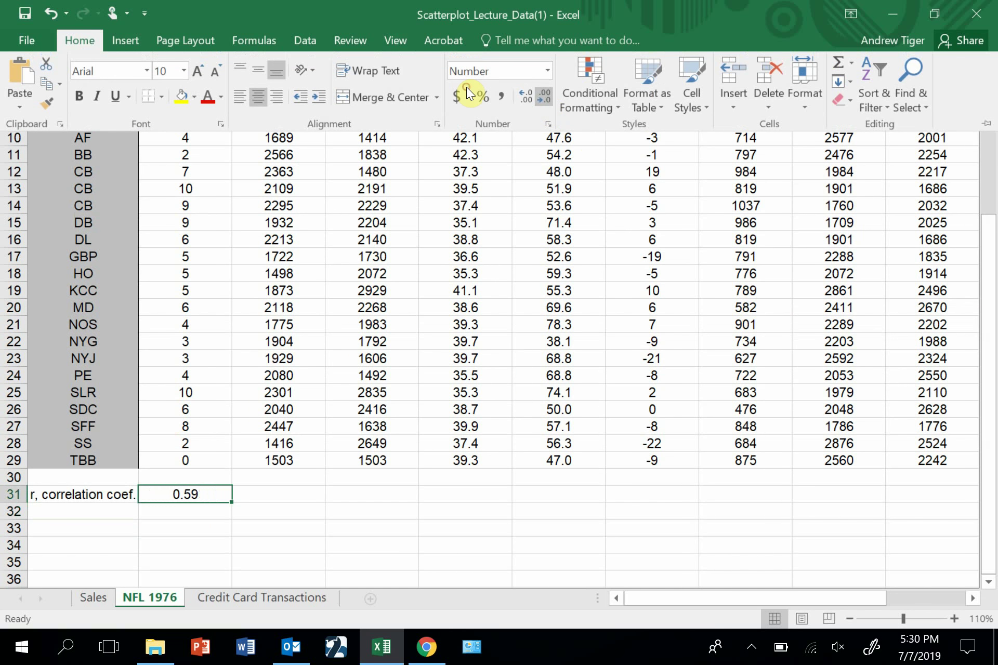
Fill the CORREL formula across row 31 through J31
left_click(232, 497)
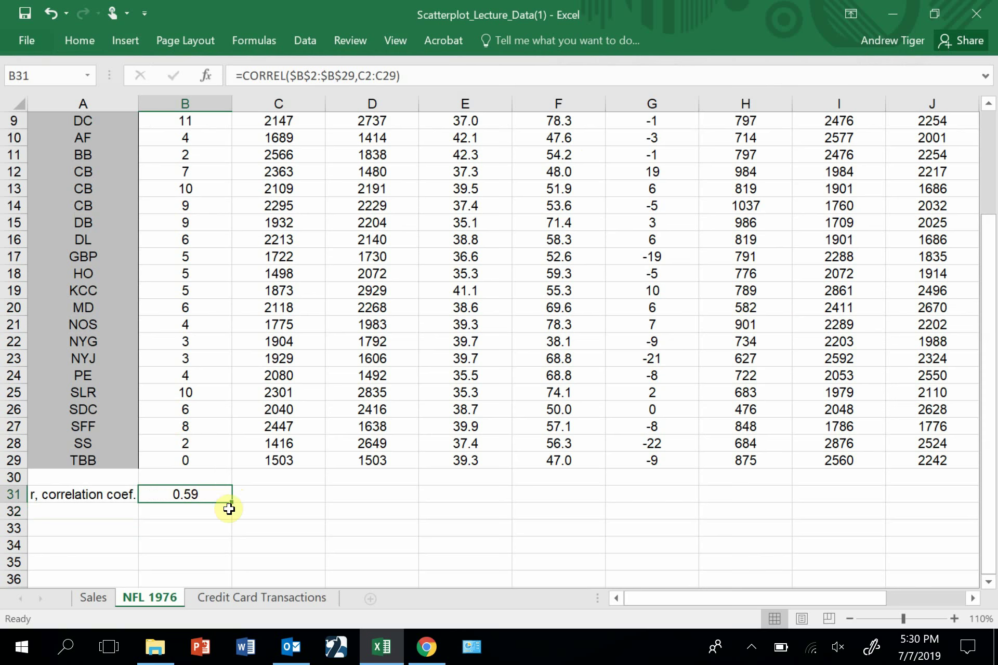
left_click_drag(233, 502, 696, 496)
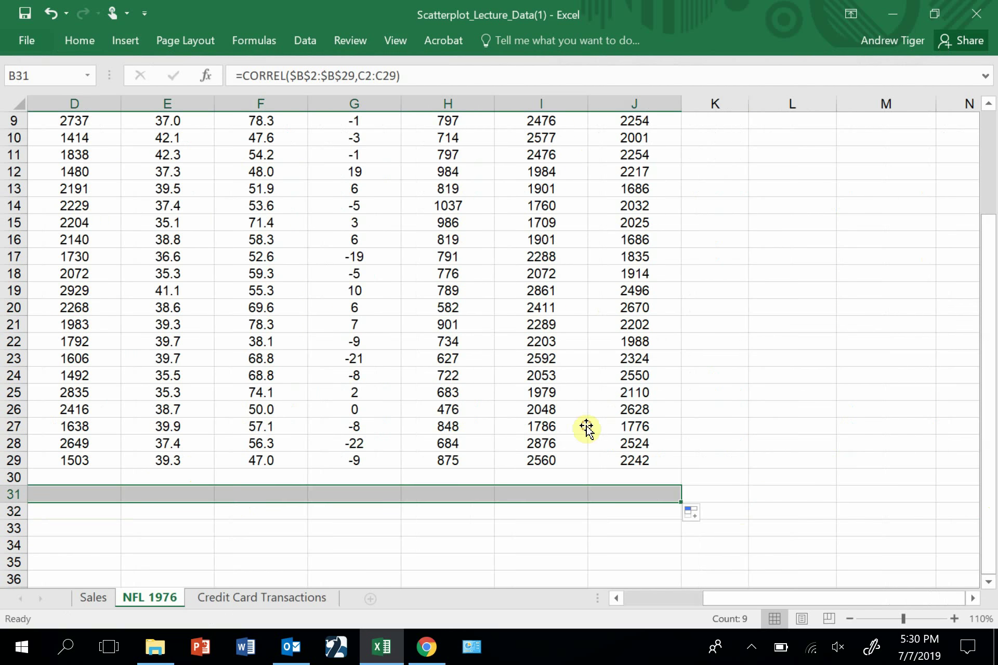
left_click_drag(808, 595, 717, 598)
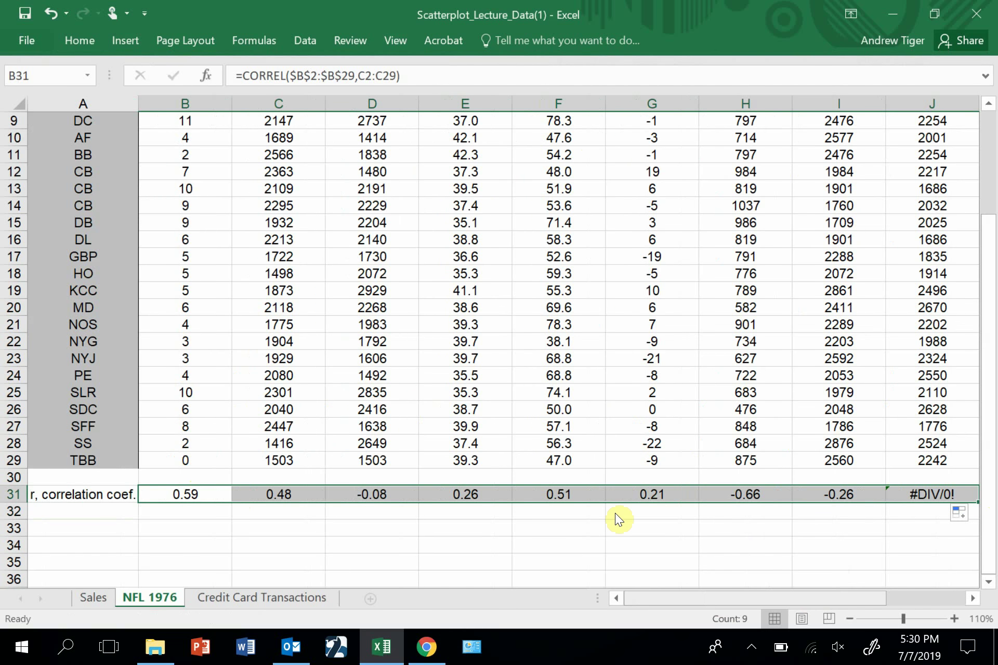
Recommit C31's CORREL formula and clear the #DIV/0! error from J31
left_click(205, 494)
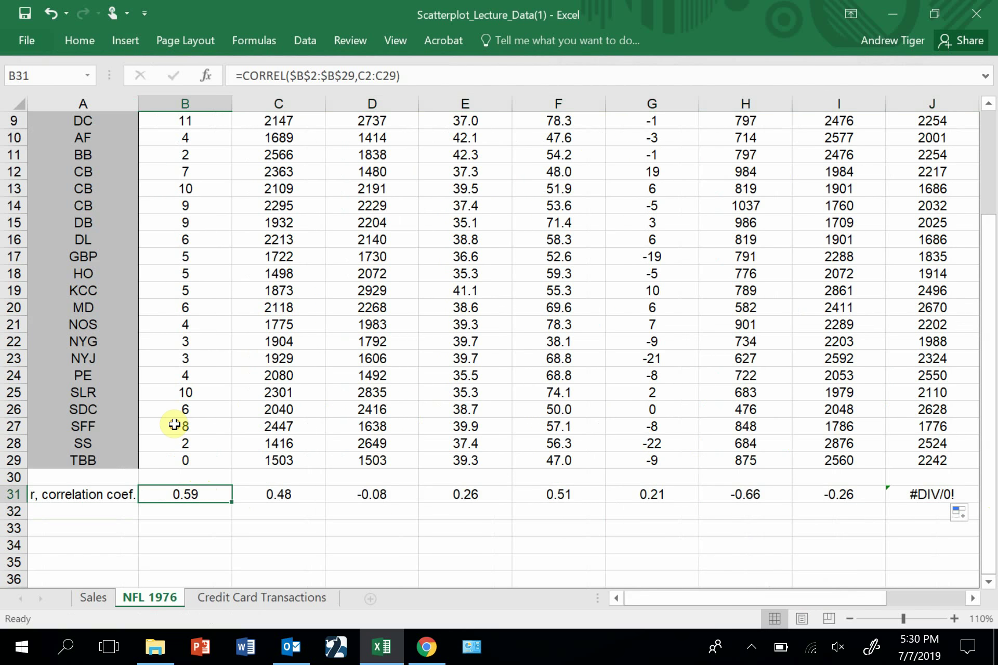
left_click(252, 494)
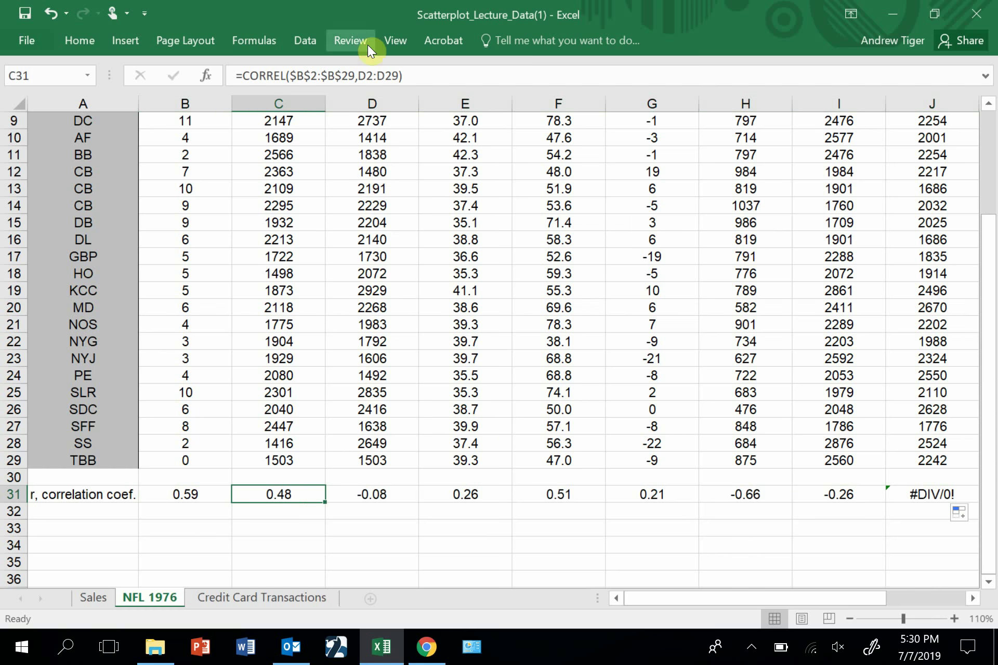
left_click(432, 76)
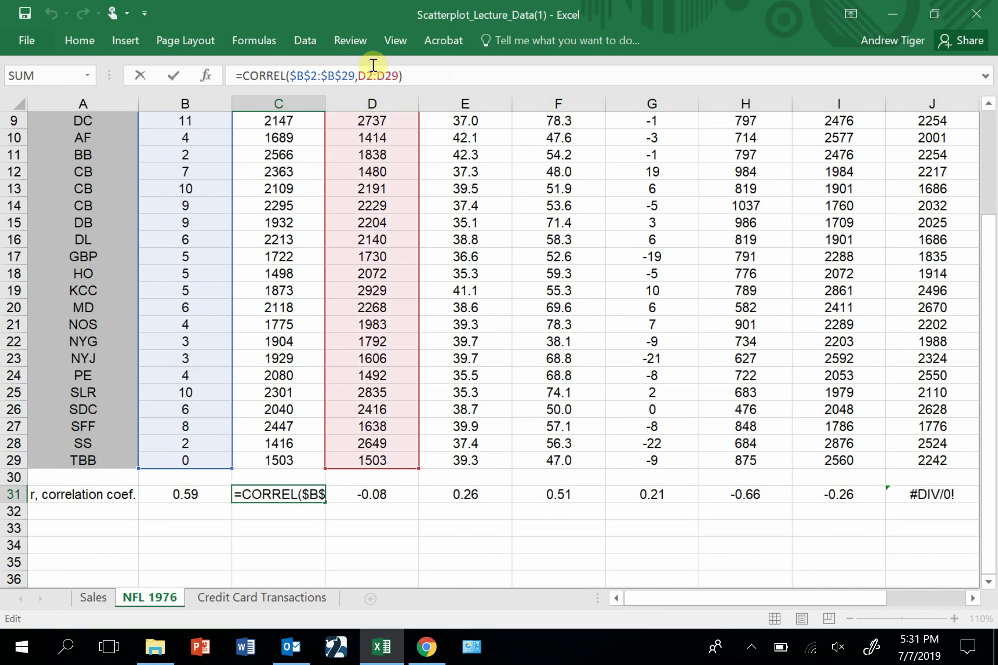
key("ctrl+Return")
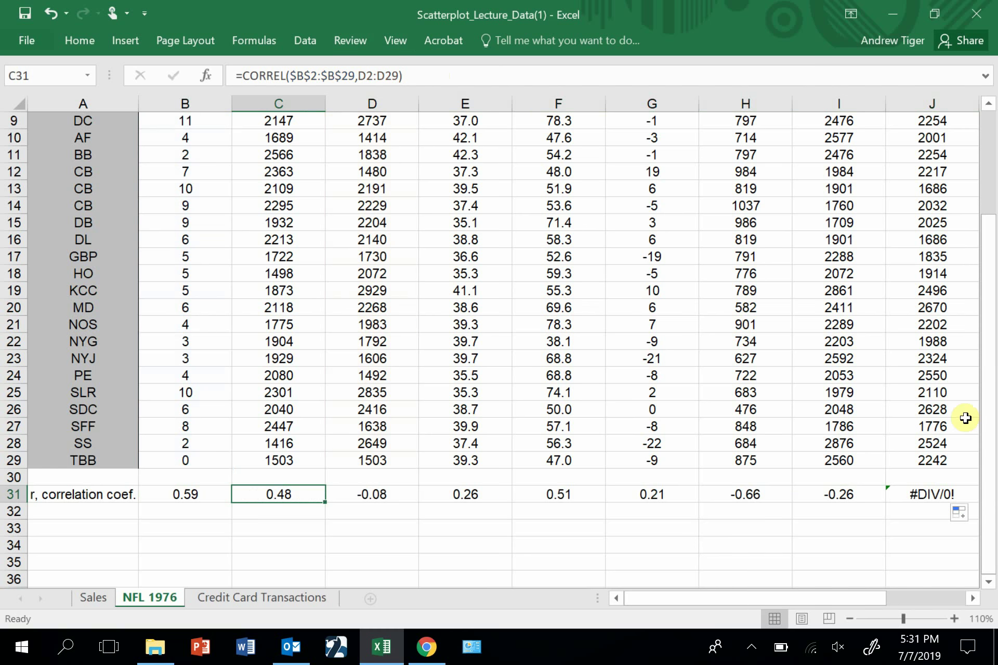
left_click(922, 494)
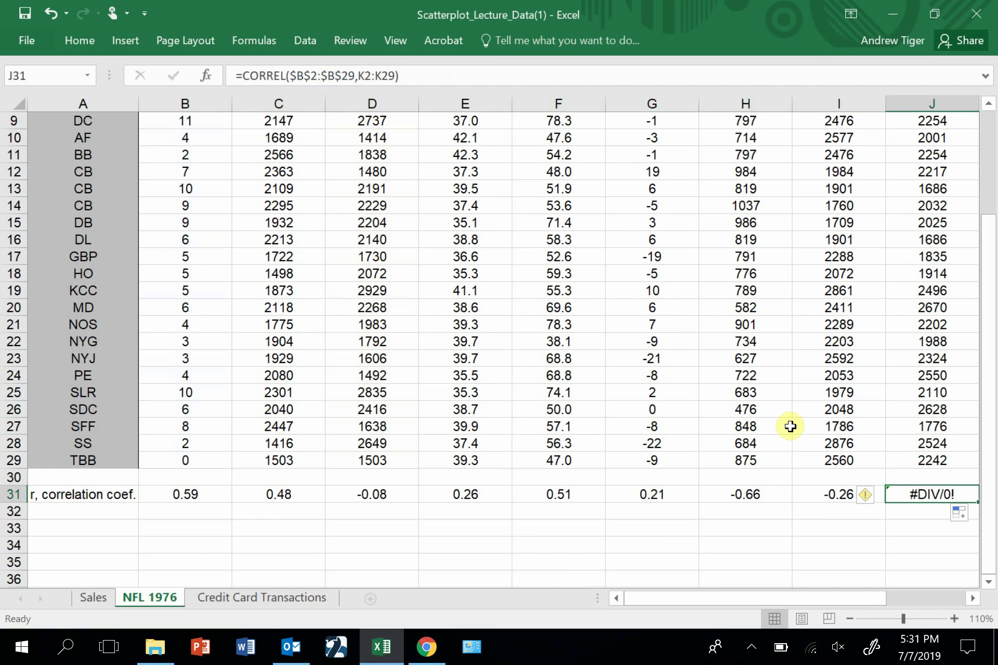
key("Delete")
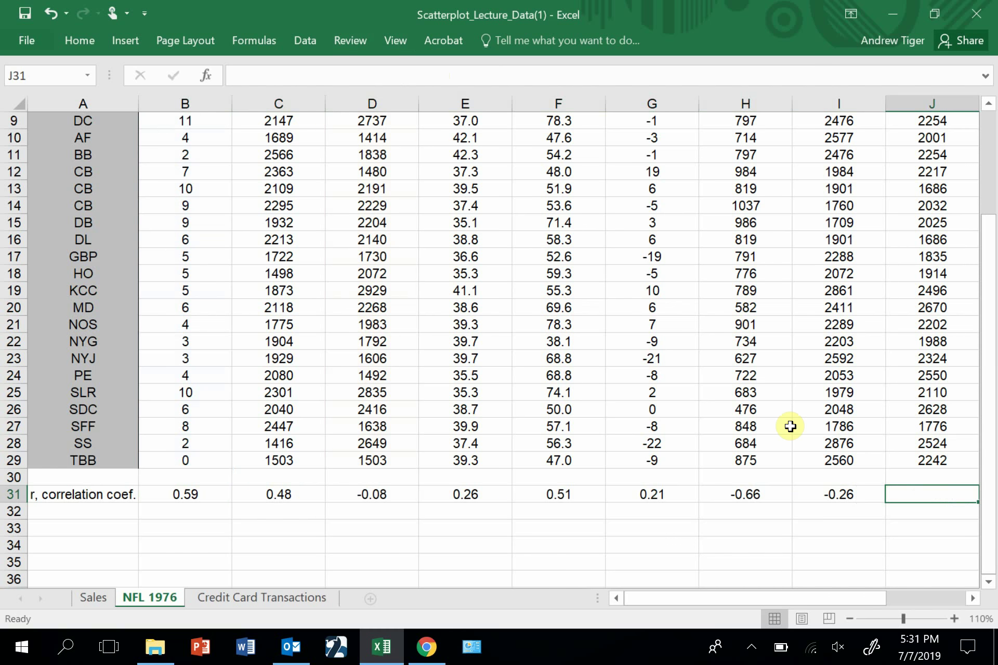
Review the ranges in C31's CORREL formula and compare it with B31
left_click(276, 494)
left_click(410, 77)
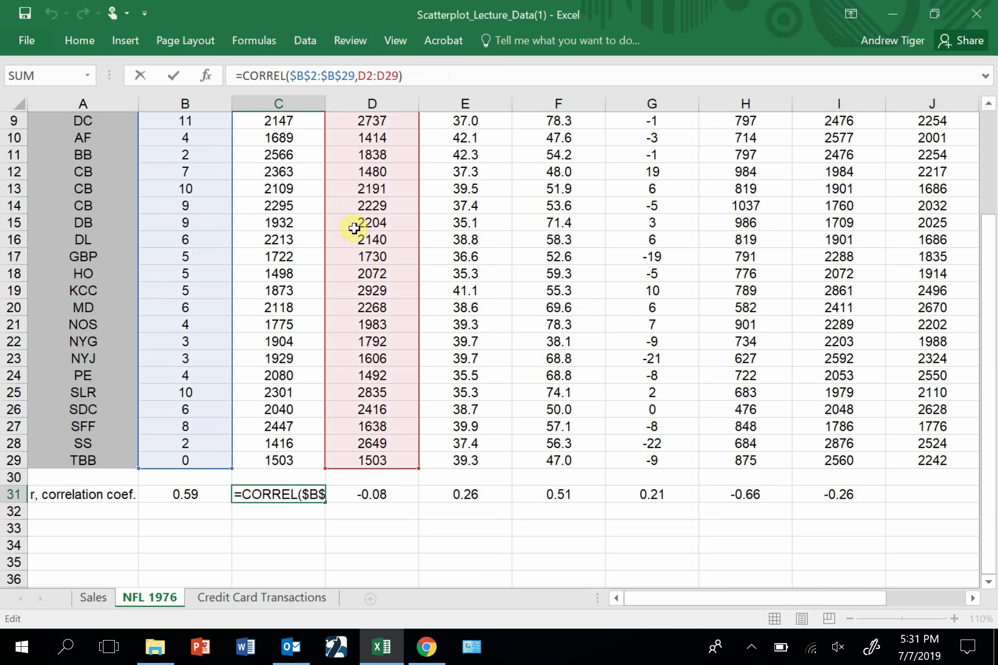
left_click_drag(992, 253, 994, 222)
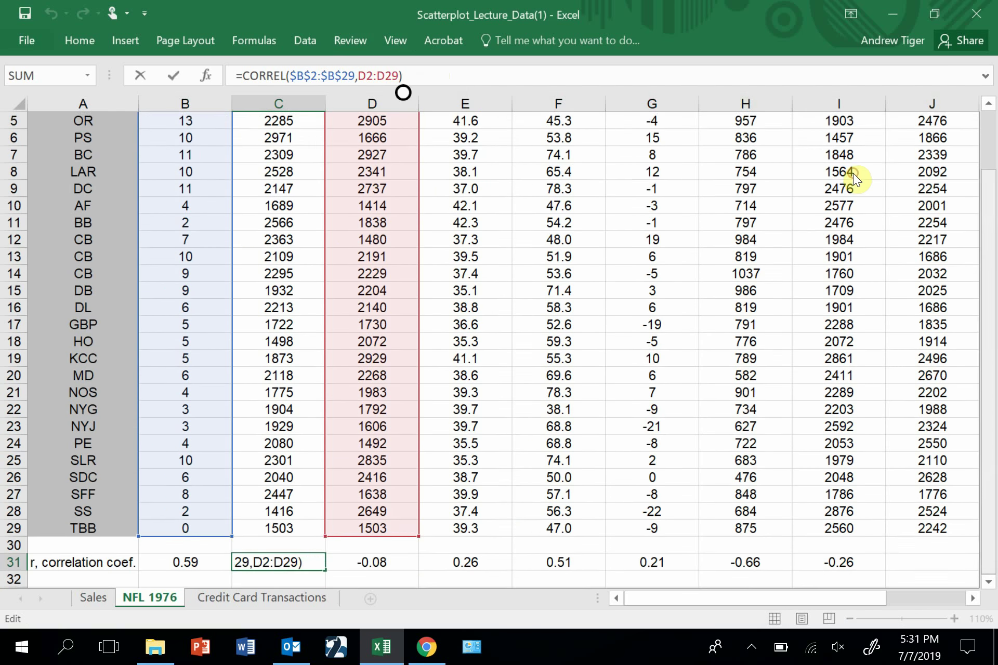
key("ctrl+Return")
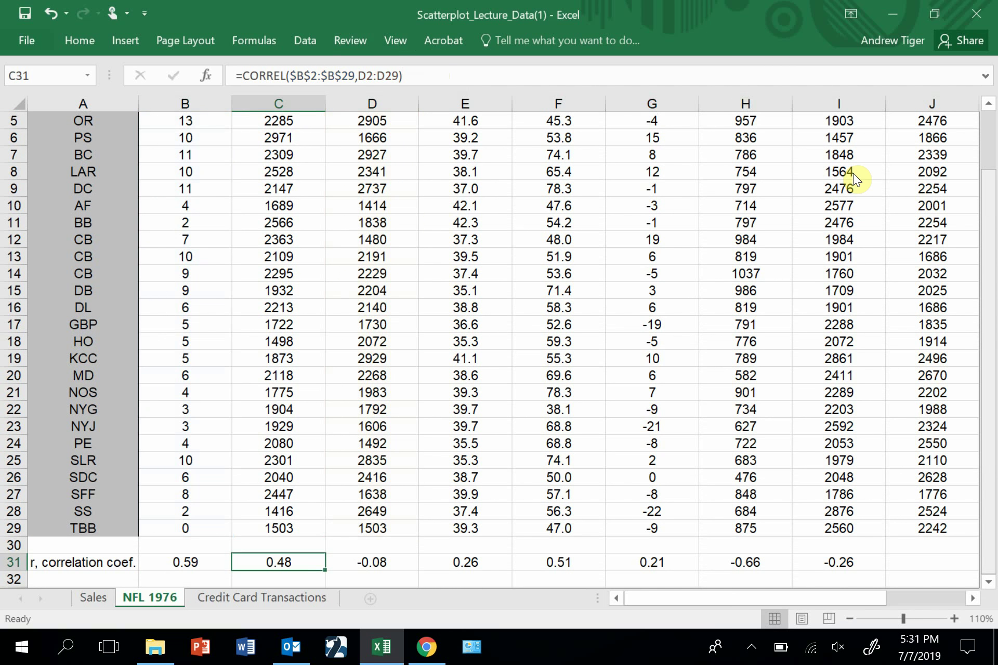
key("Left")
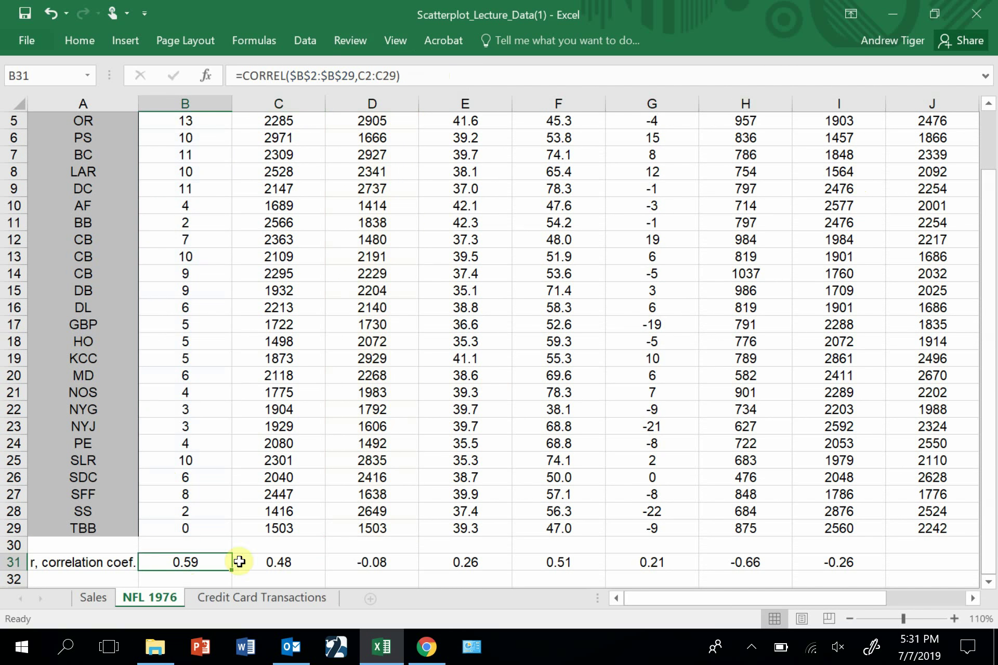
key("Right")
key("Right")
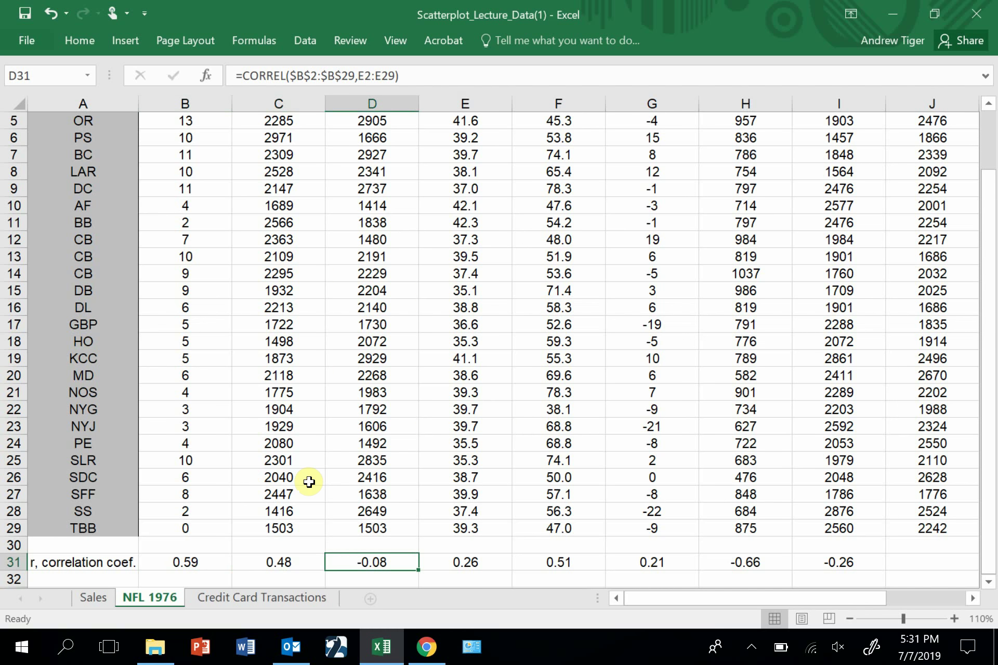
Inspect H31's CORREL ranges and compare Games won with opponent rush yards values
left_click(741, 560)
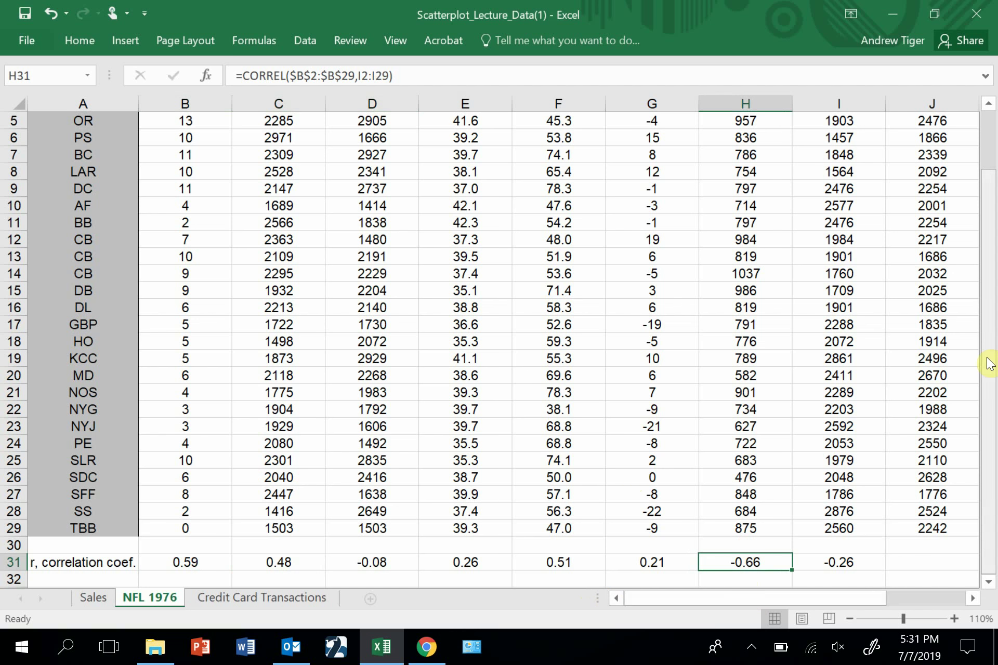
left_click(408, 64)
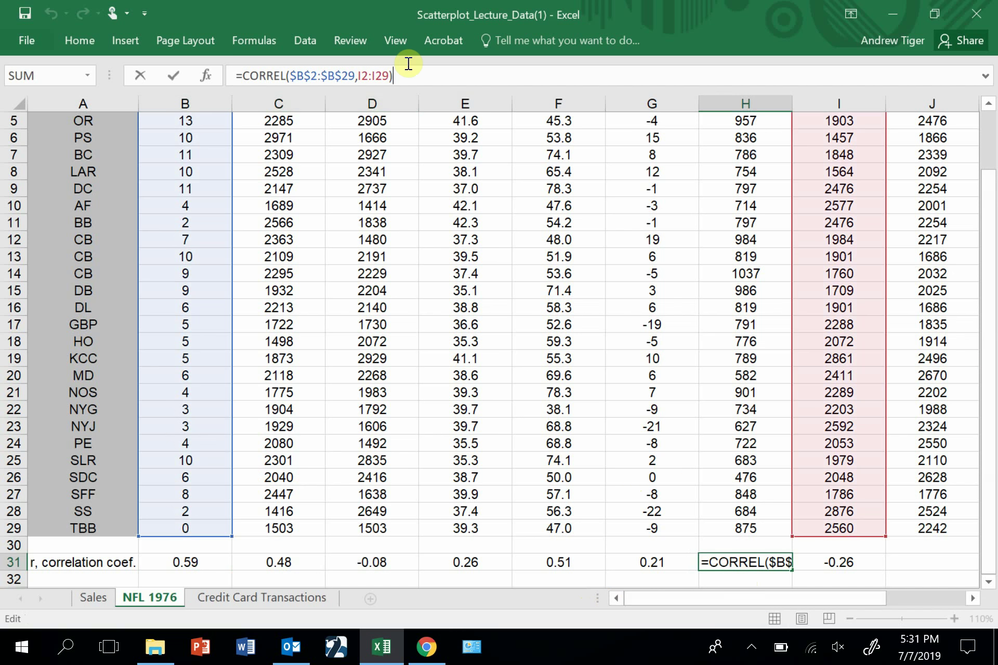
left_click_drag(986, 328, 981, 169)
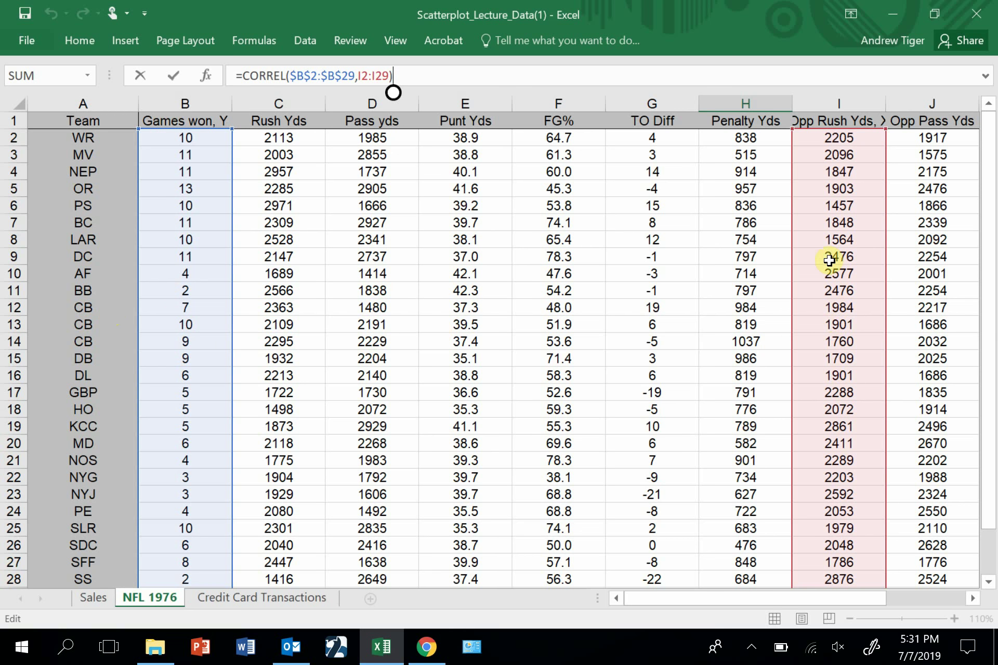
left_click(812, 205)
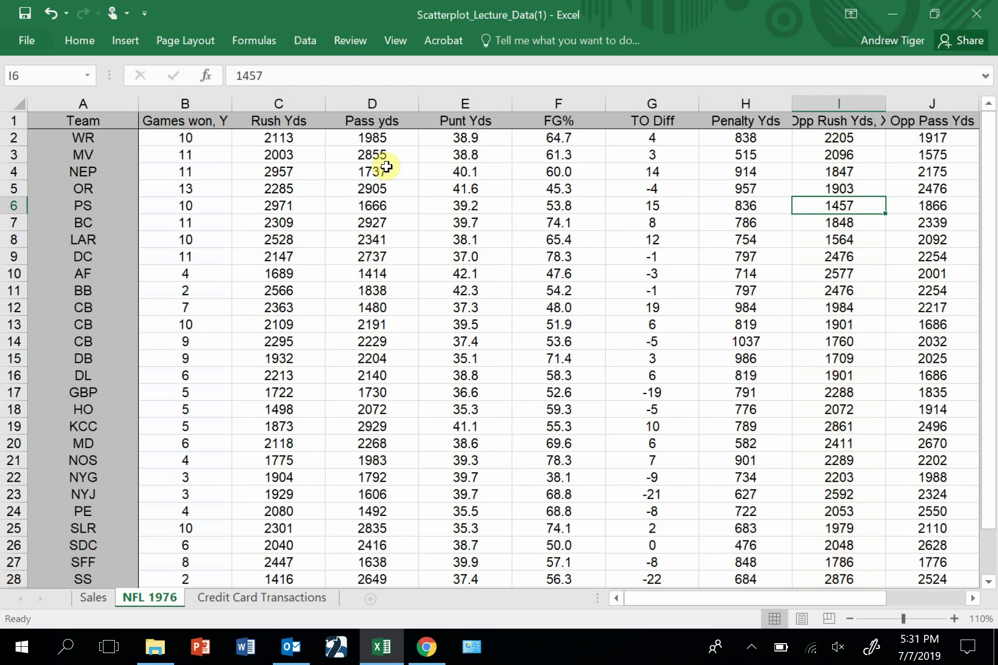
left_click(208, 204)
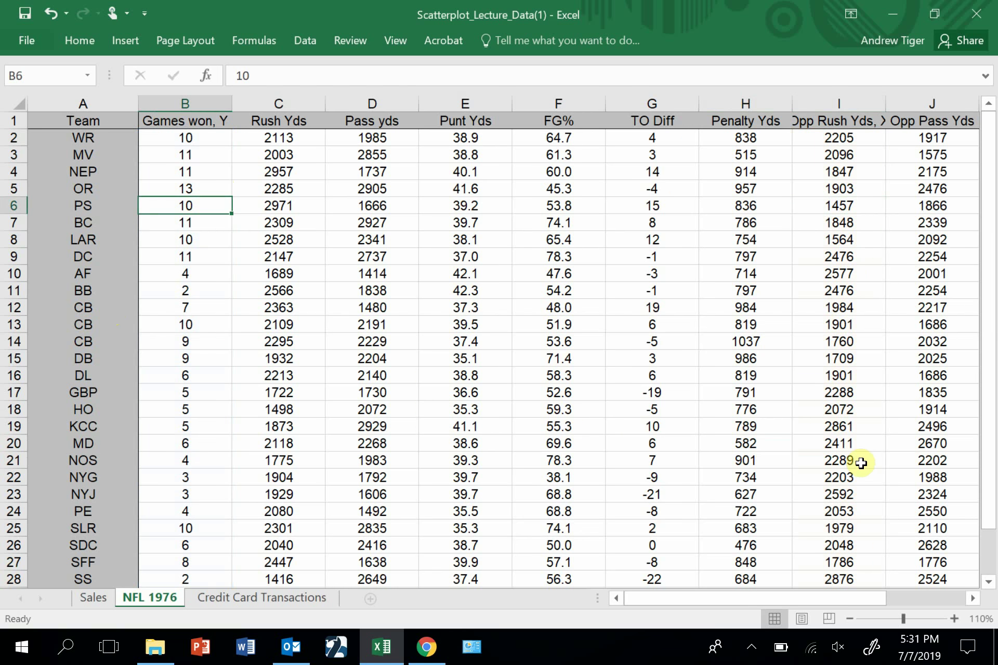
left_click(834, 443)
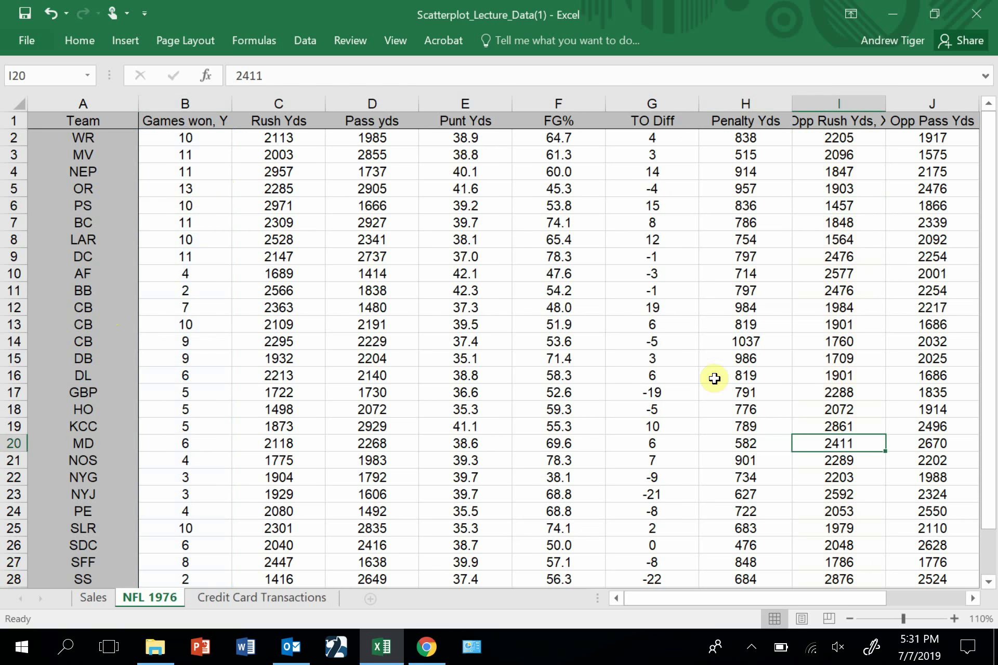
left_click(179, 443)
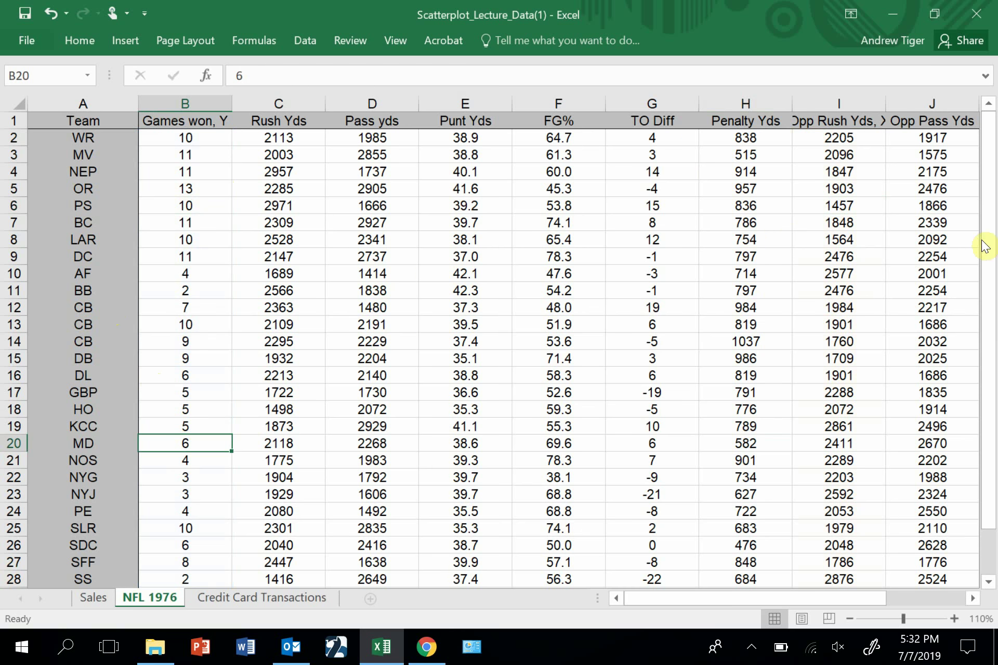
left_click_drag(993, 248, 991, 476)
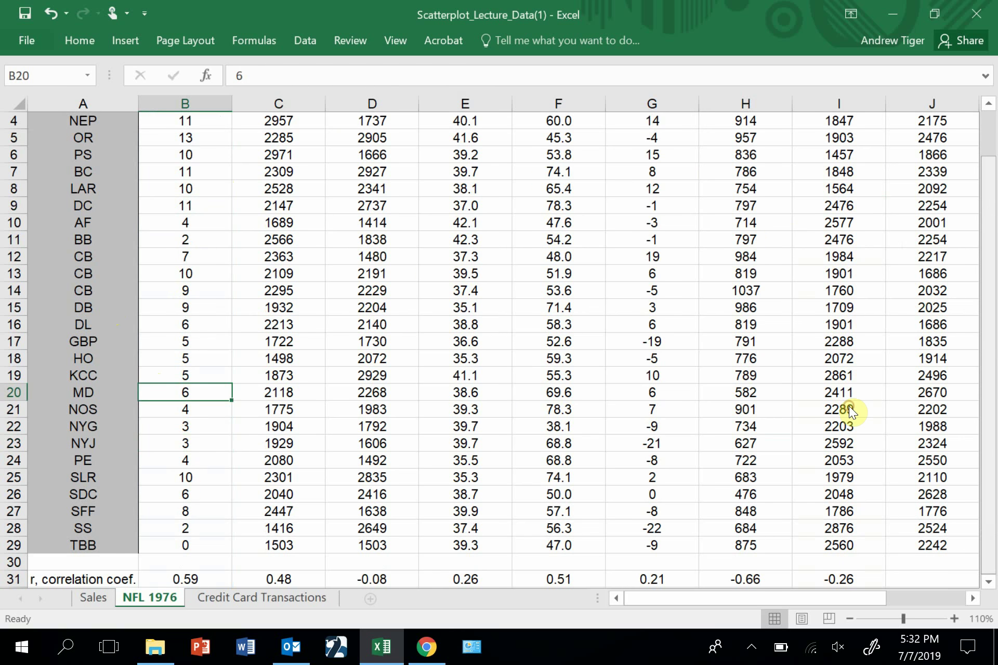
Run Data Analysis Correlation on $B$1:$J$29 with labels in first row, output to a new worksheet
left_click(271, 37)
left_click(730, 54)
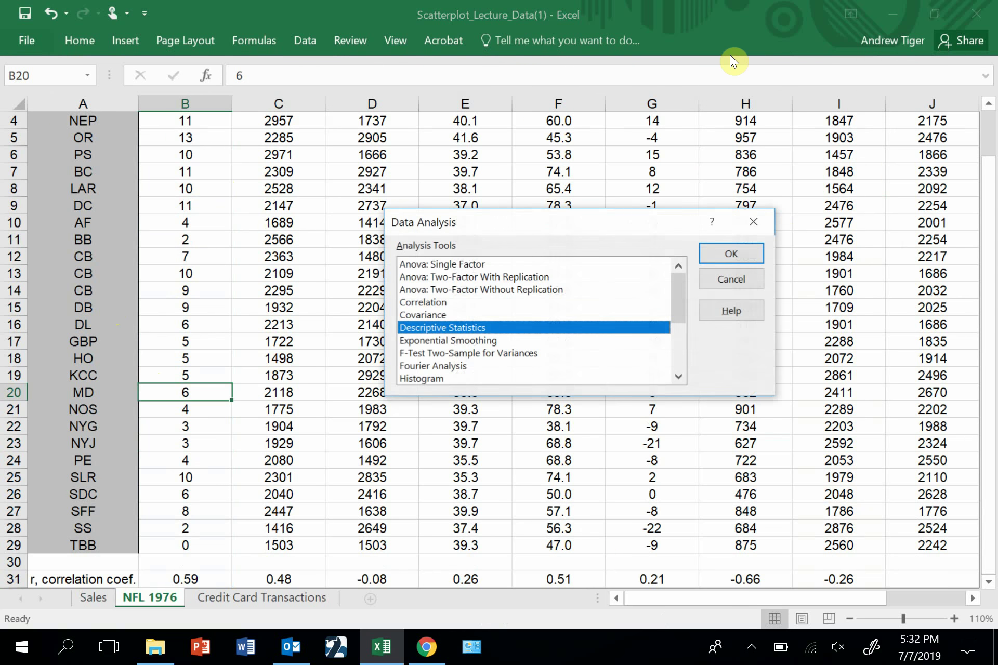
left_click(423, 302)
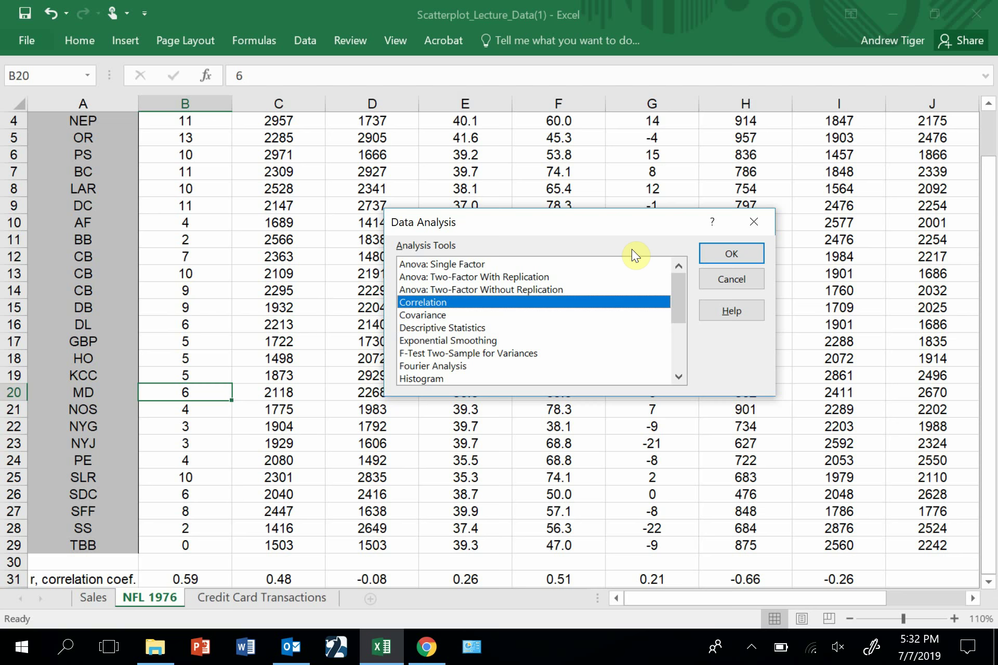
key("Return")
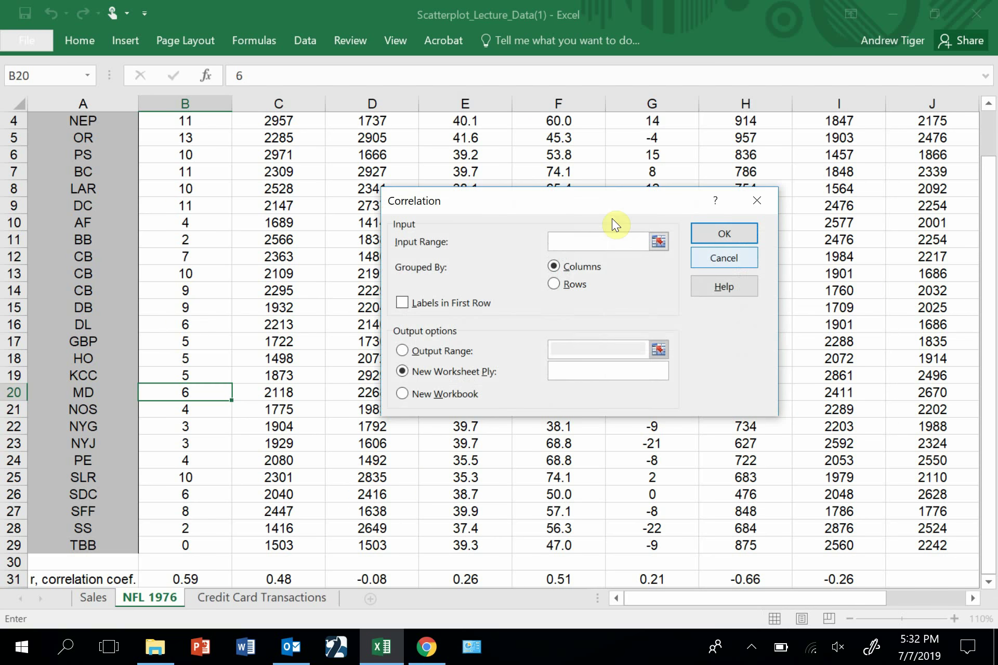
left_click_drag(987, 217, 992, 117)
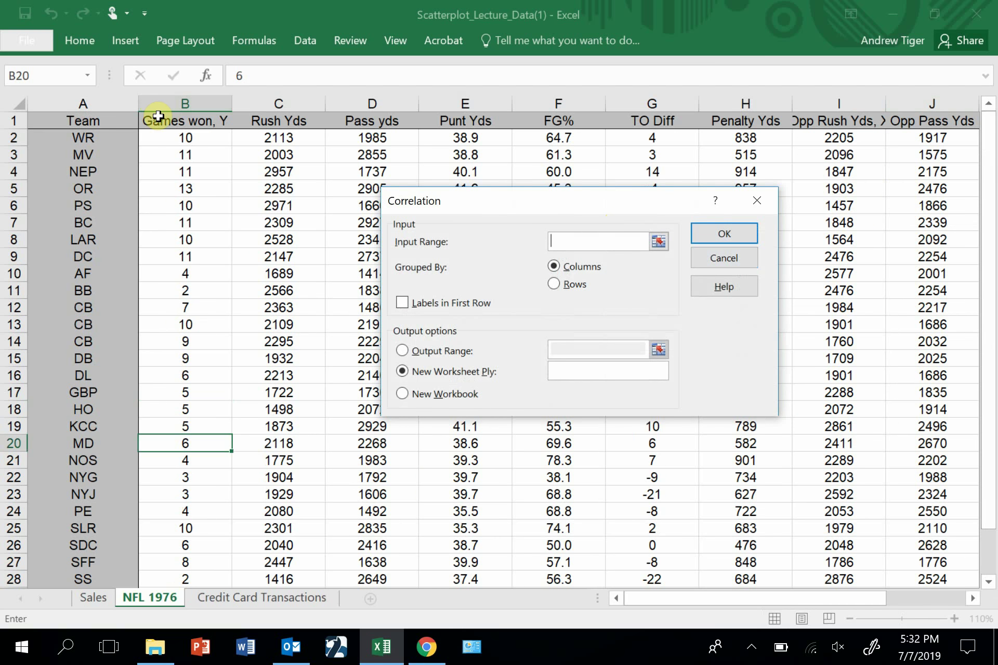
left_click_drag(158, 115, 633, 548)
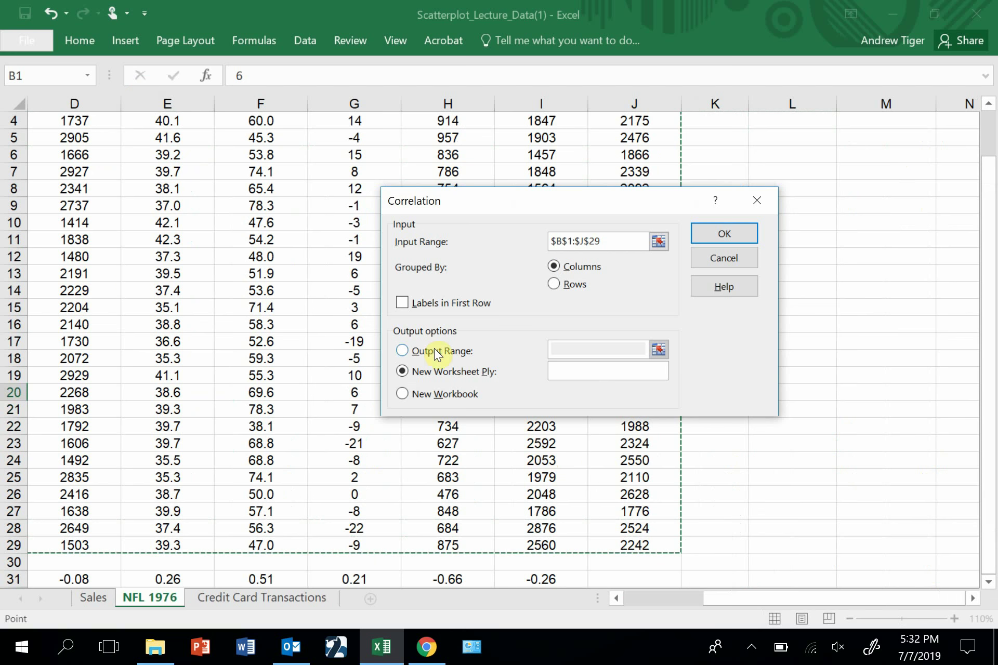
left_click(404, 302)
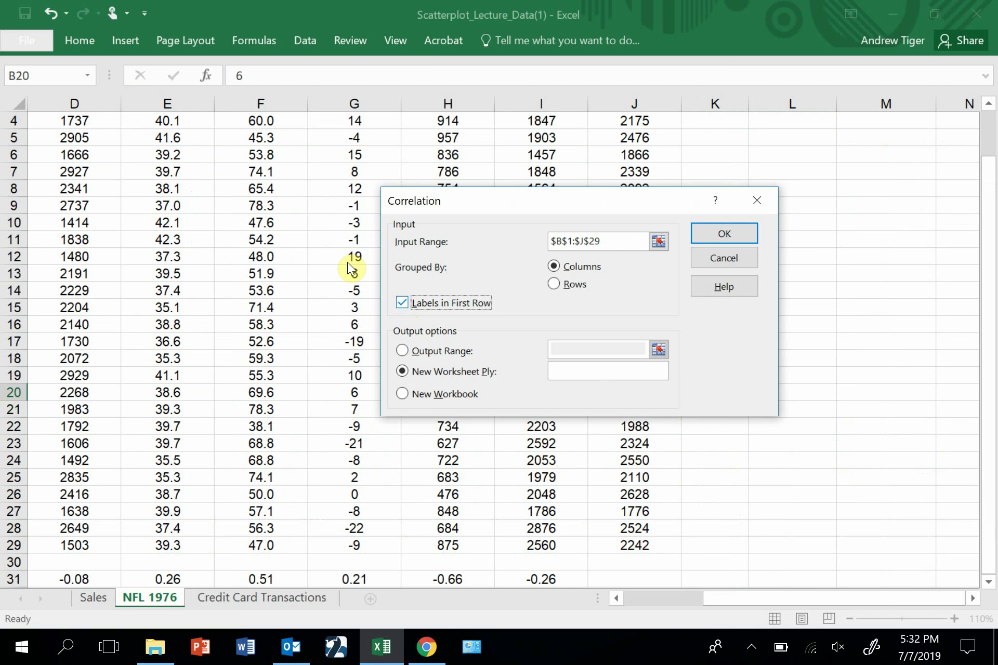
left_click(738, 233)
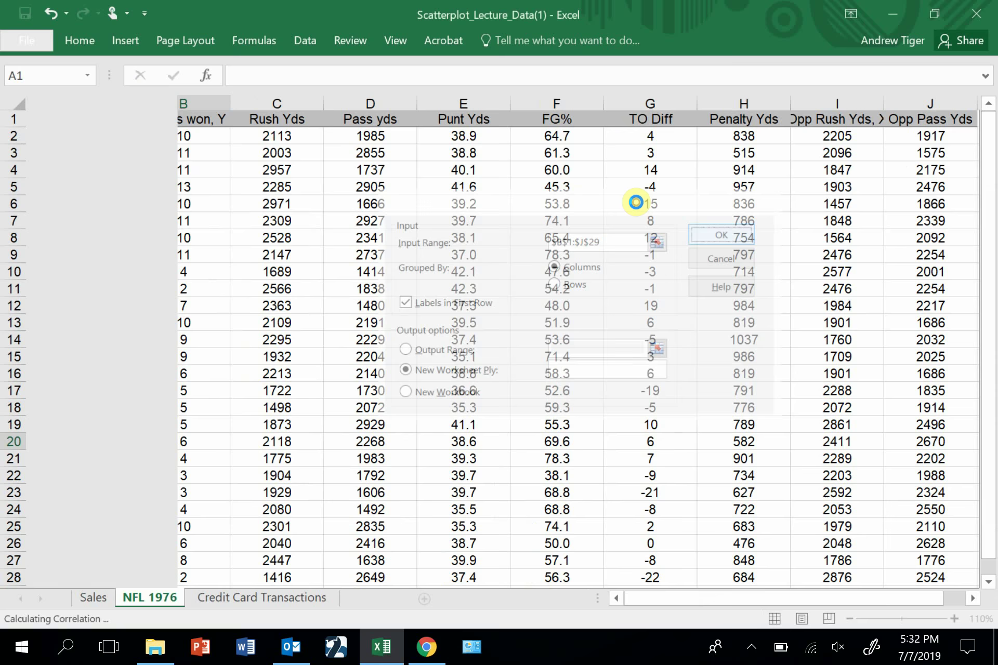
left_click(576, 477)
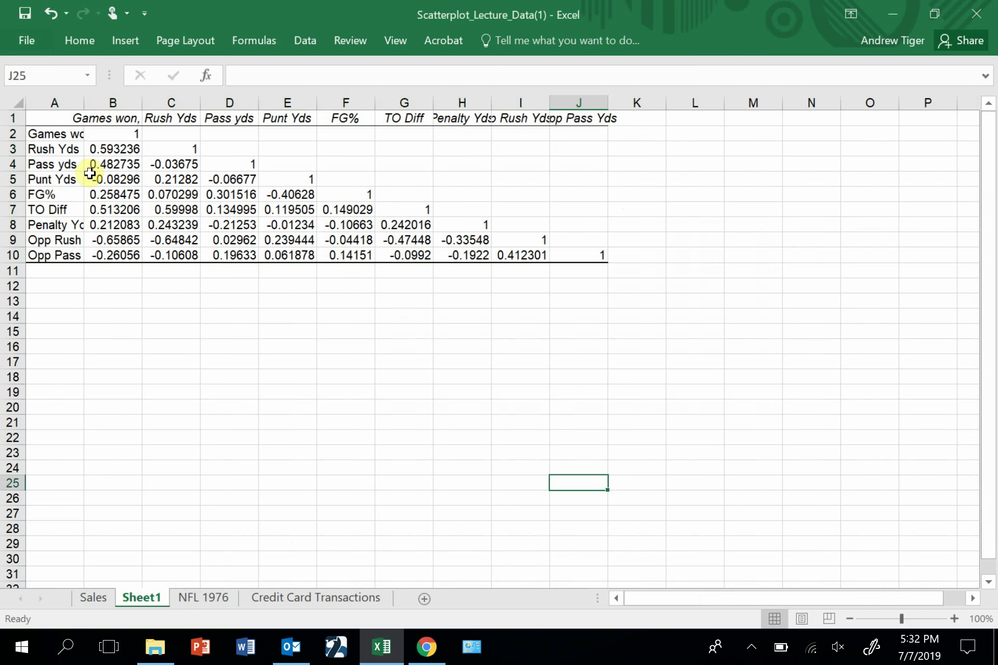
left_click_drag(83, 103, 195, 122)
left_click(307, 348)
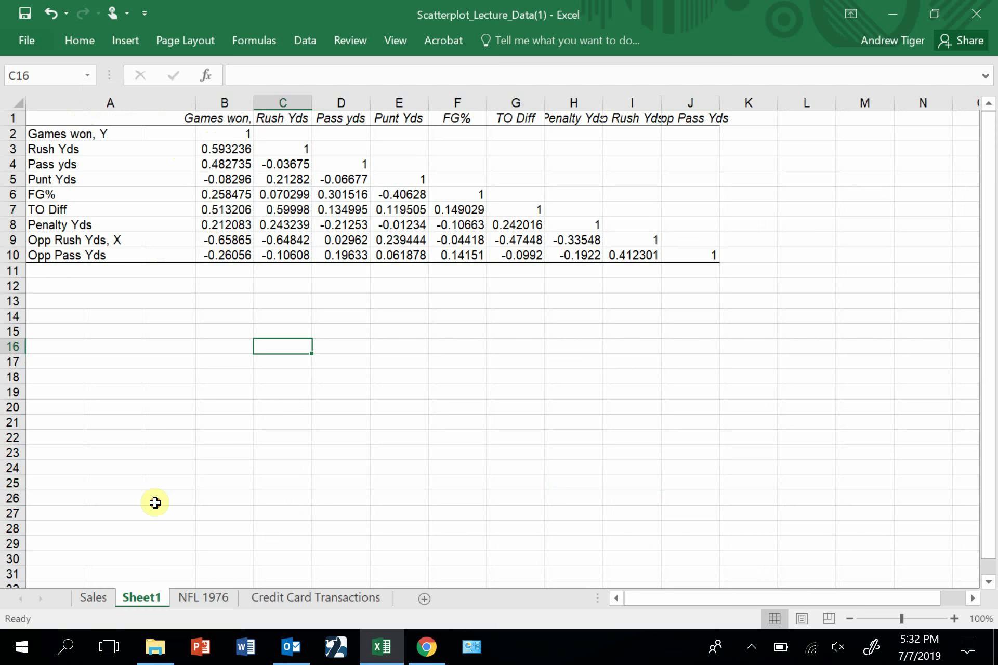
left_click(198, 598)
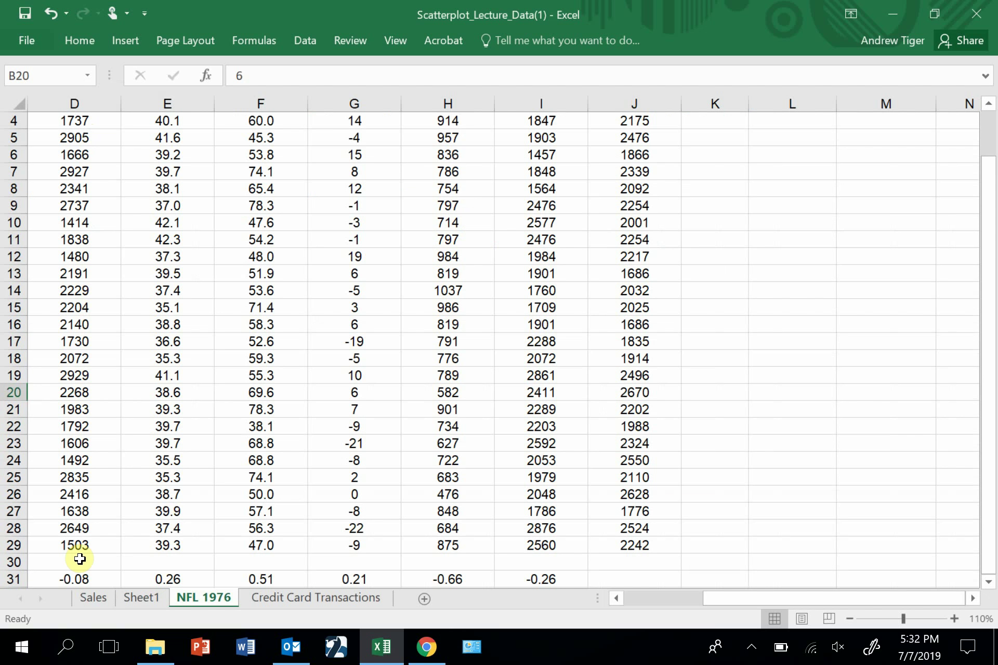
left_click(78, 578)
left_click(133, 598)
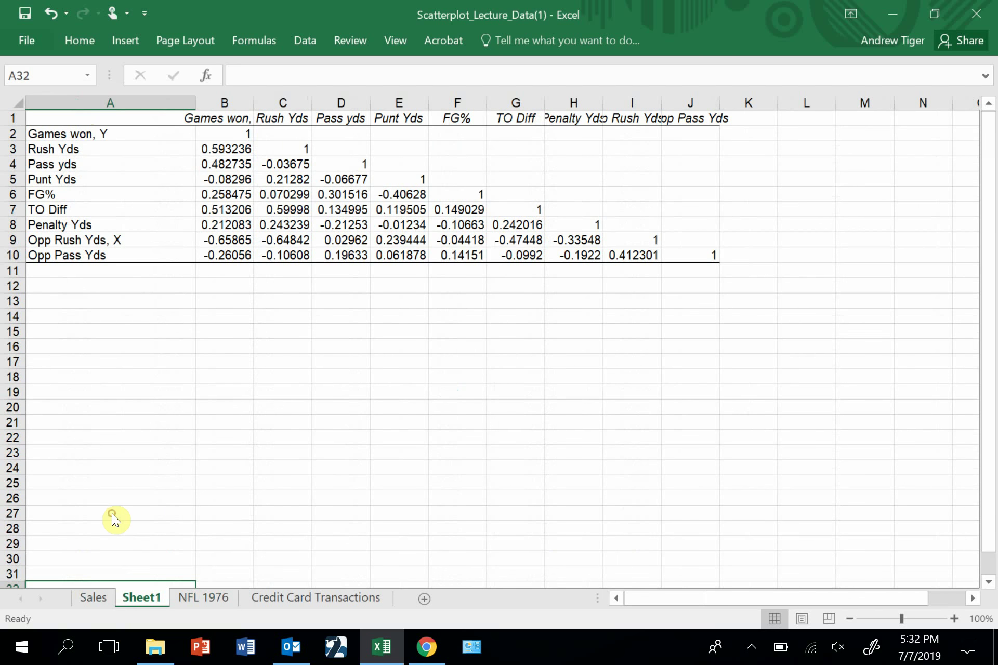
left_click(209, 162)
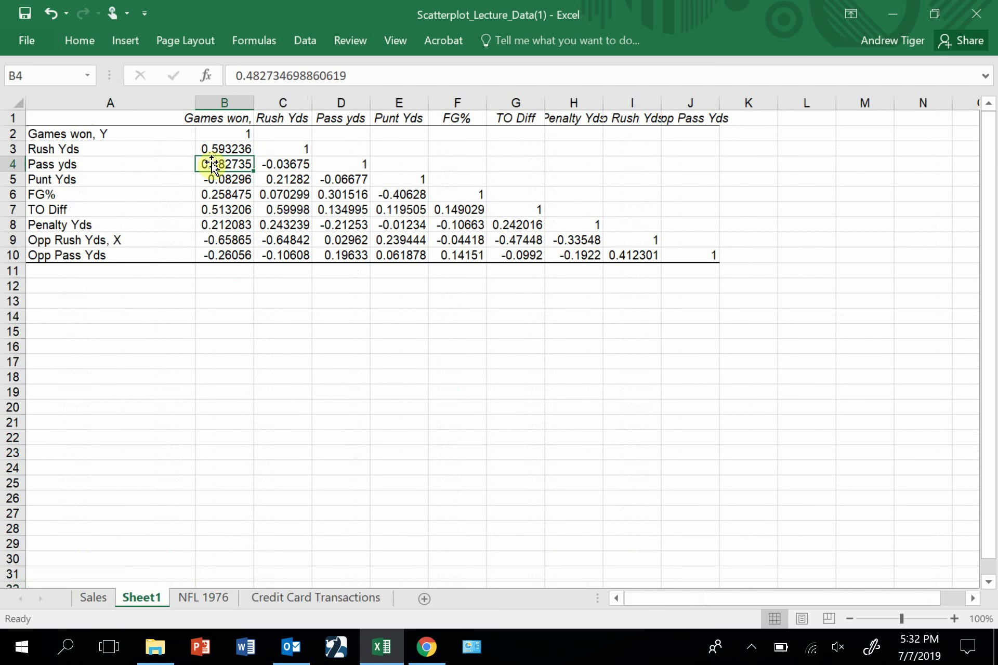
left_click(213, 240)
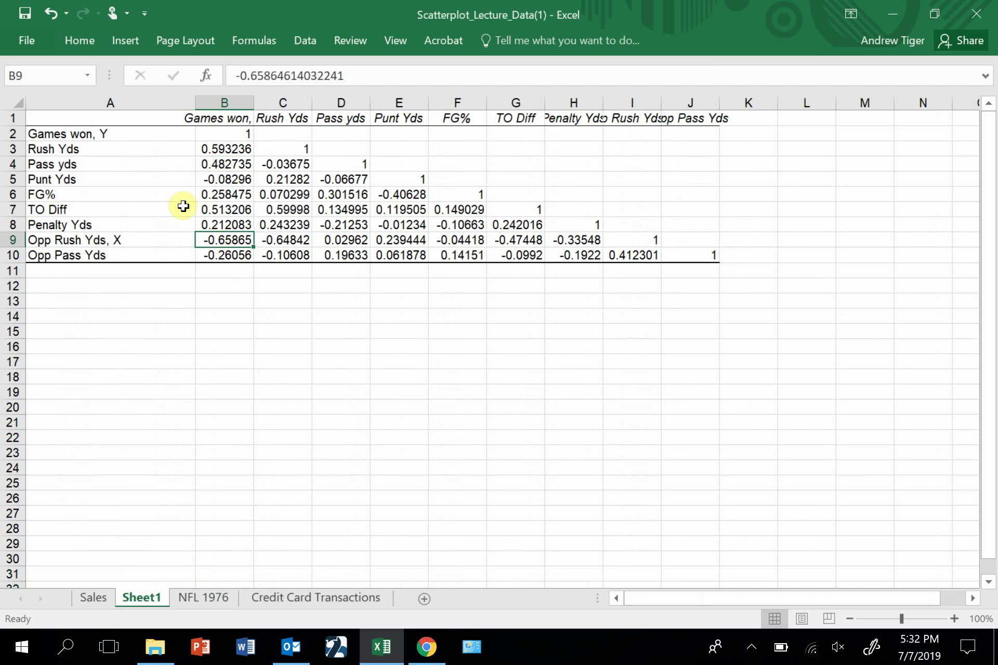
left_click(214, 255)
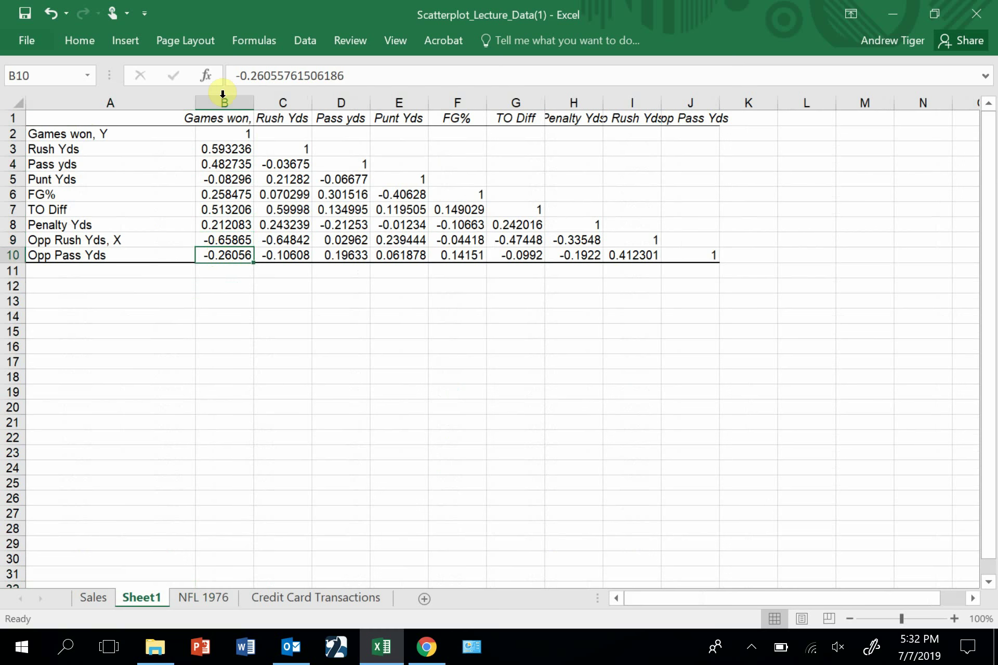
left_click(213, 117)
left_click_drag(58, 149, 60, 226)
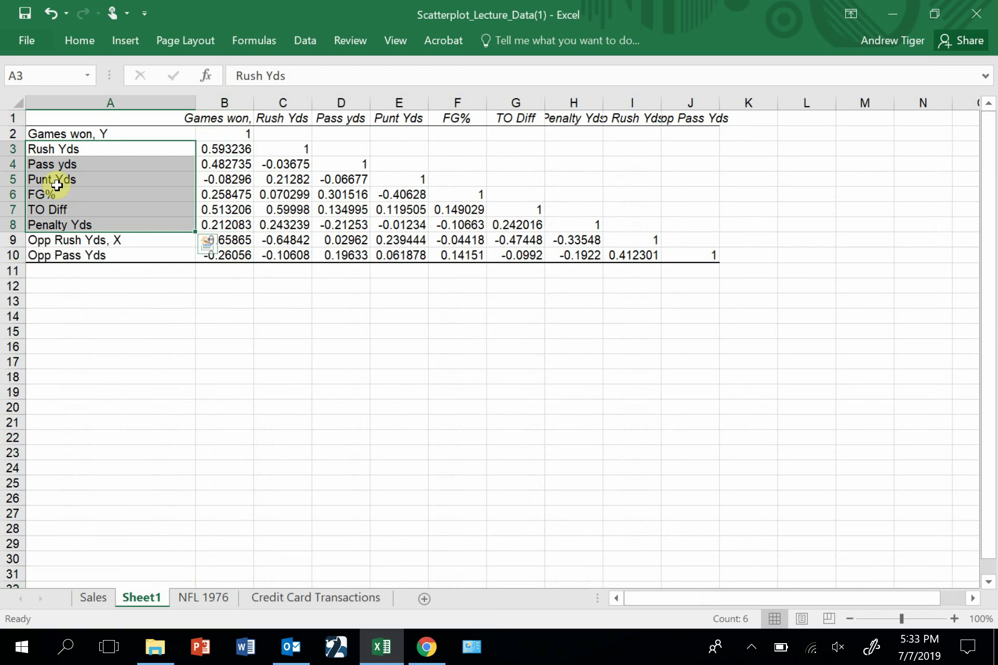
left_click(66, 164)
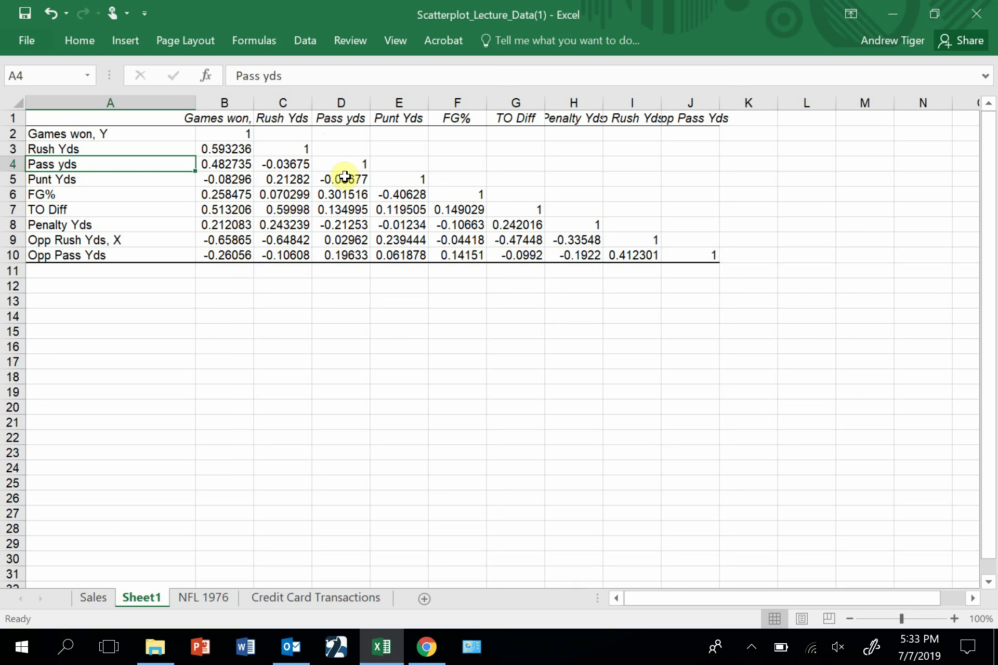
key("Right")
key("Right")
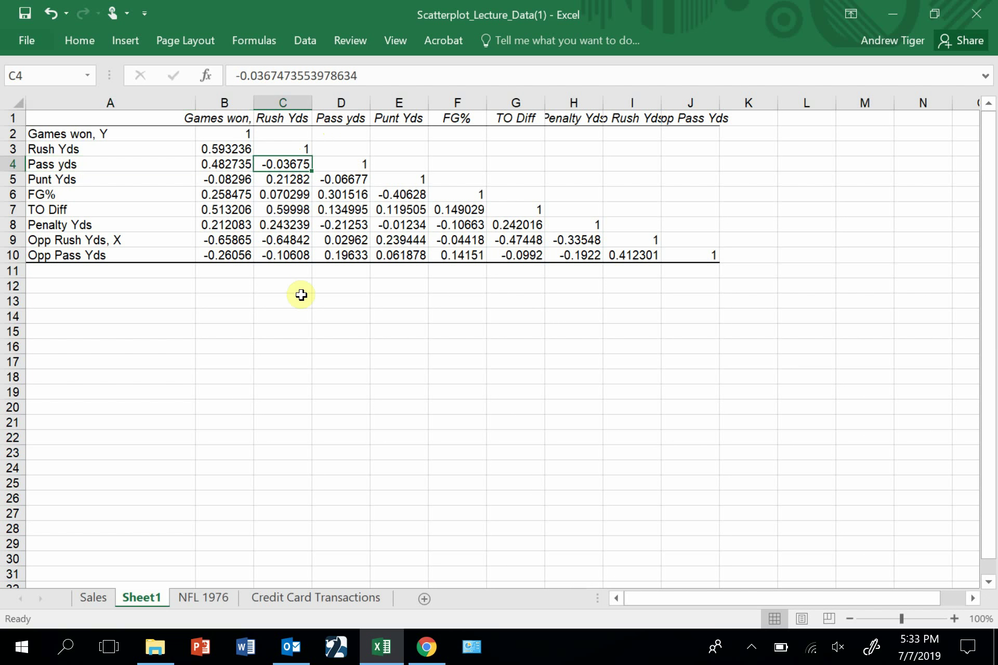
Apply the two-decimal Number format to the correlation values B2:J10
left_click_drag(691, 255, 223, 134)
left_click(80, 40)
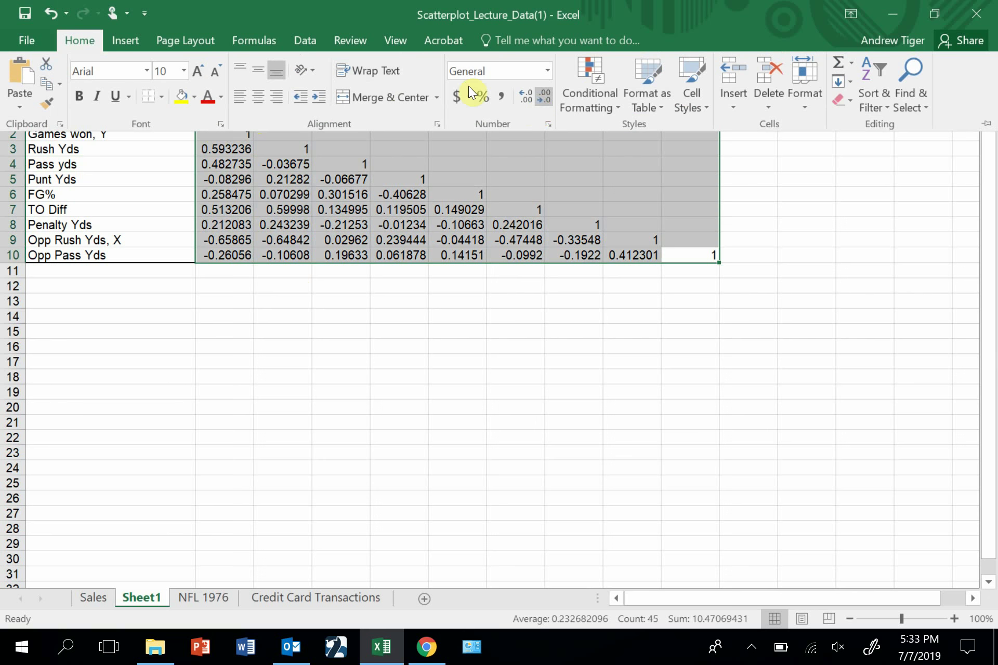
left_click(470, 65)
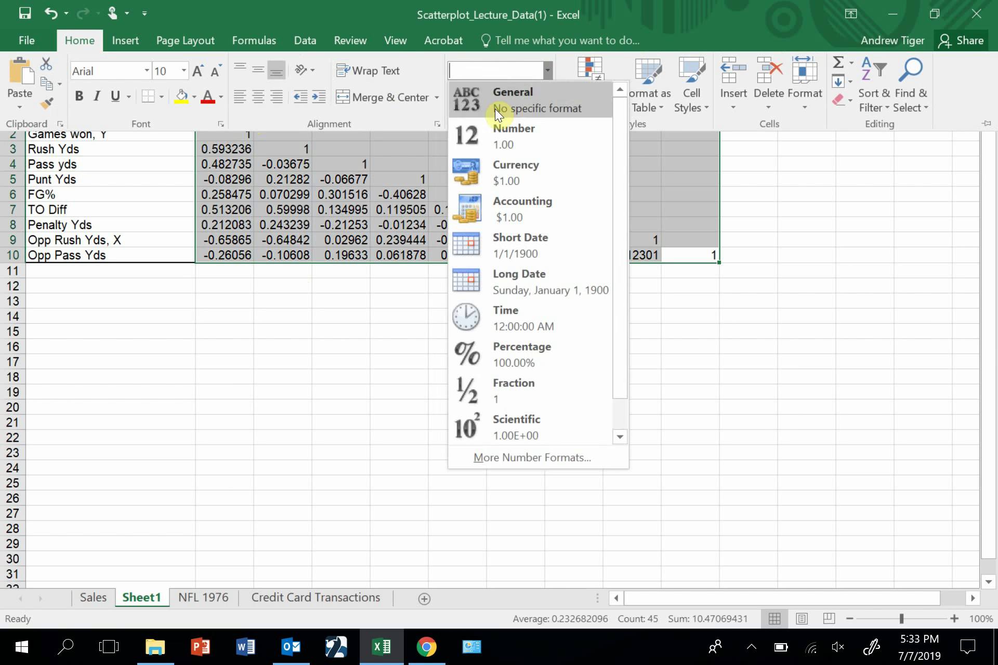
key("Return")
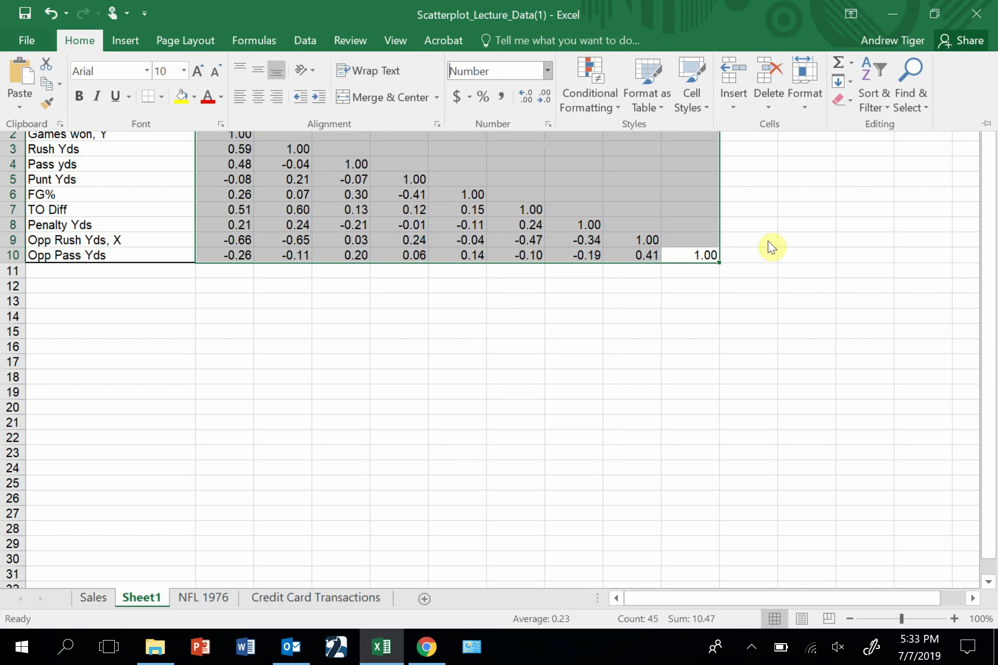
key("Escape")
key("Right")
key("Right")
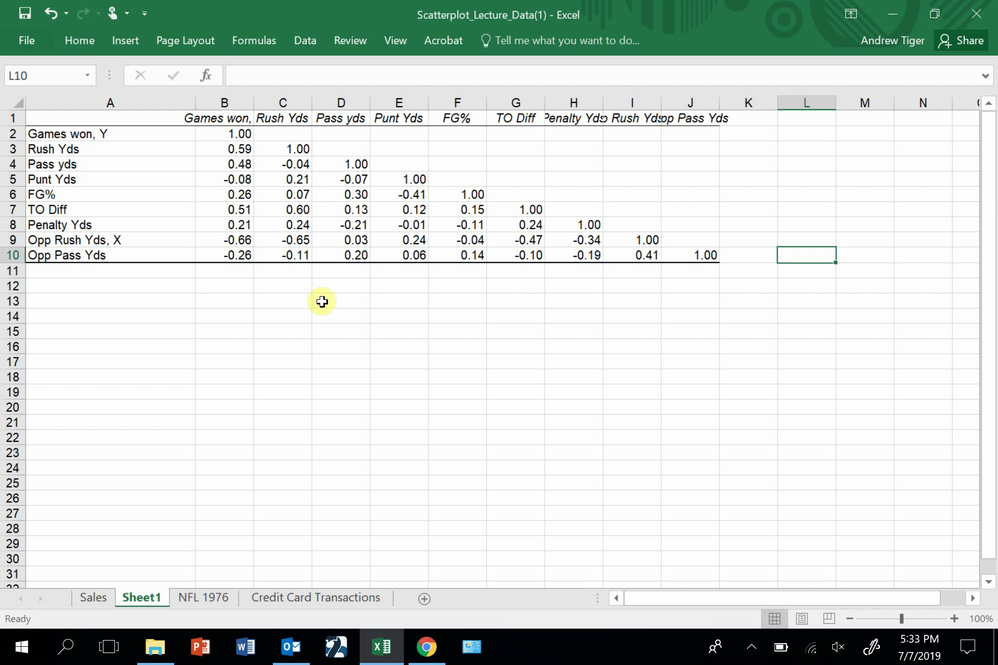
left_click(221, 241)
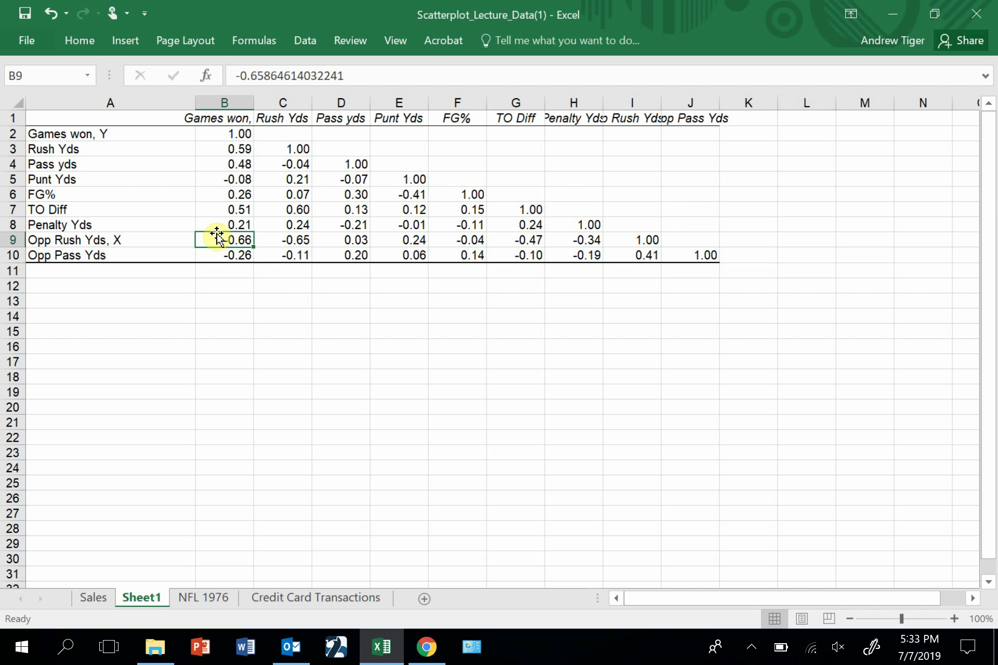
left_click(395, 226)
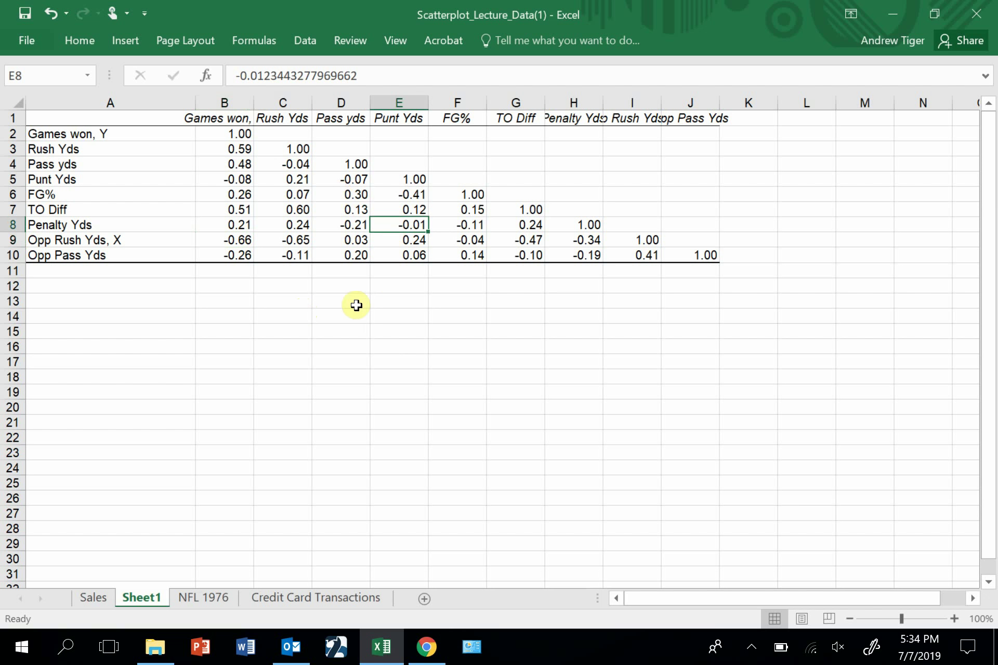
Enter =B10 in empty cell J2 to mirror the Opp Pass Yds–Games won coefficient
left_click(331, 379)
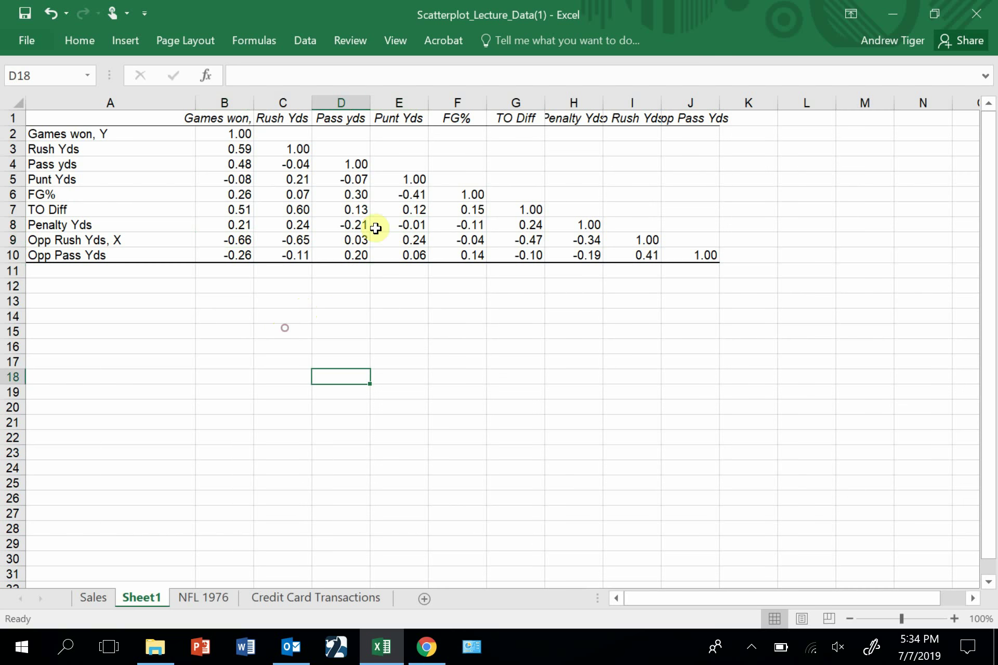
left_click(525, 148)
left_click_drag(602, 144, 709, 189)
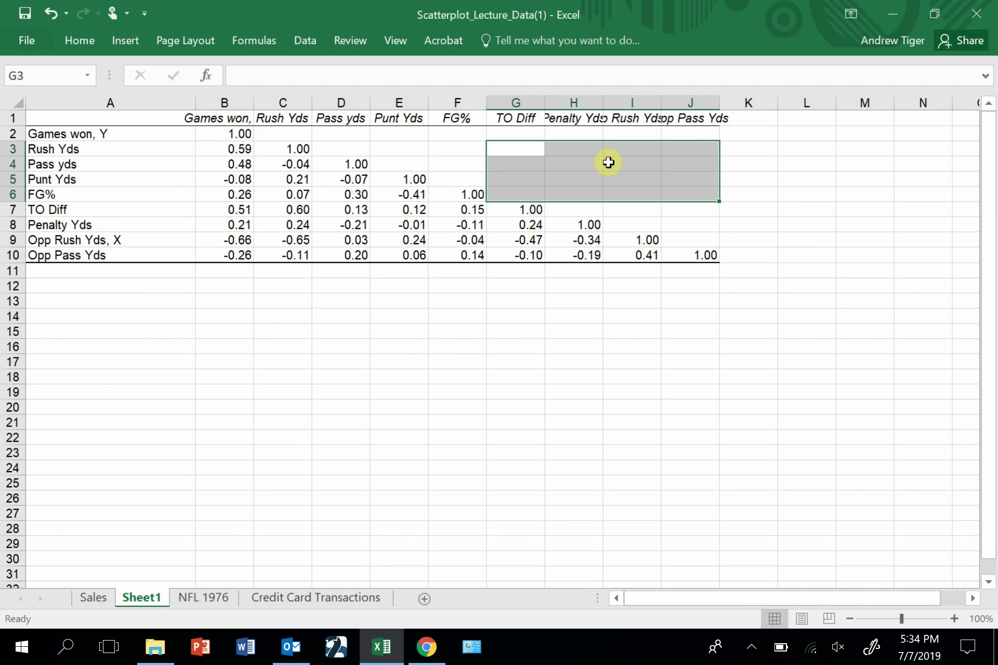
left_click(224, 256)
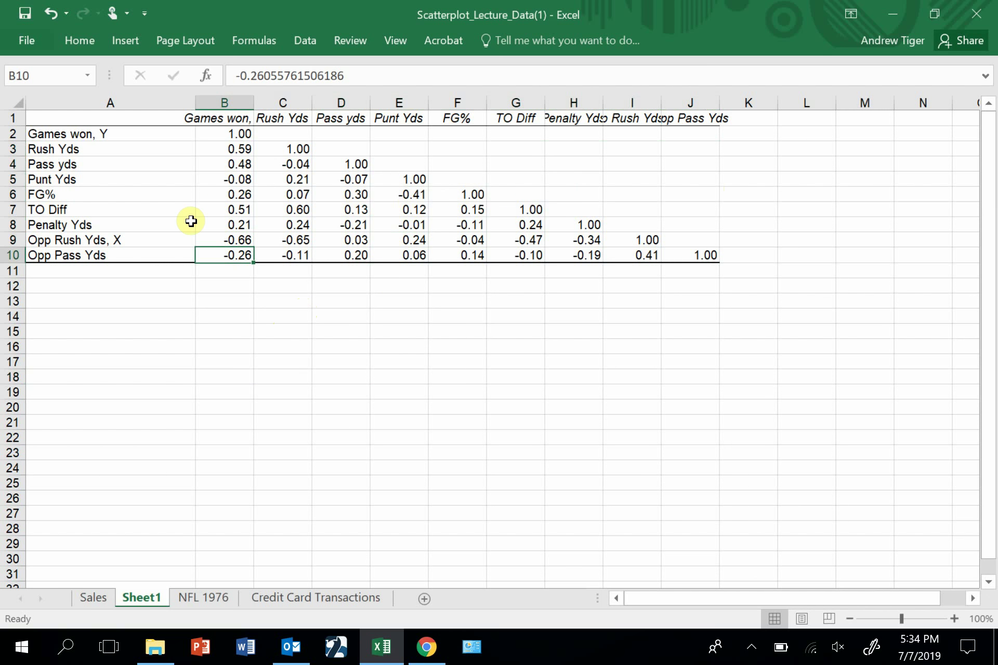
left_click(690, 134)
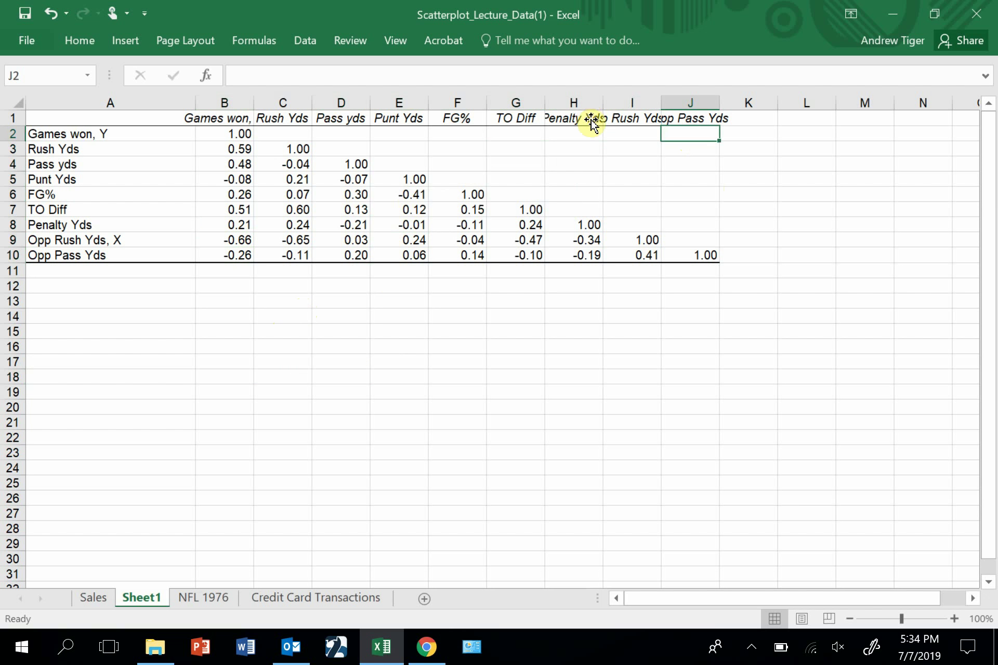
type("=")
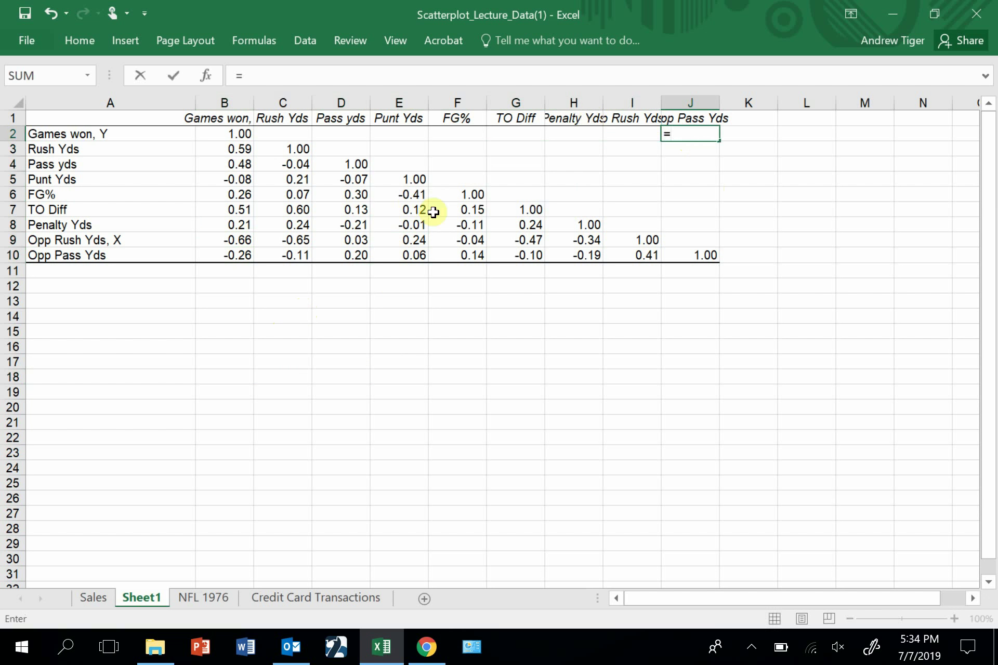
left_click(236, 257)
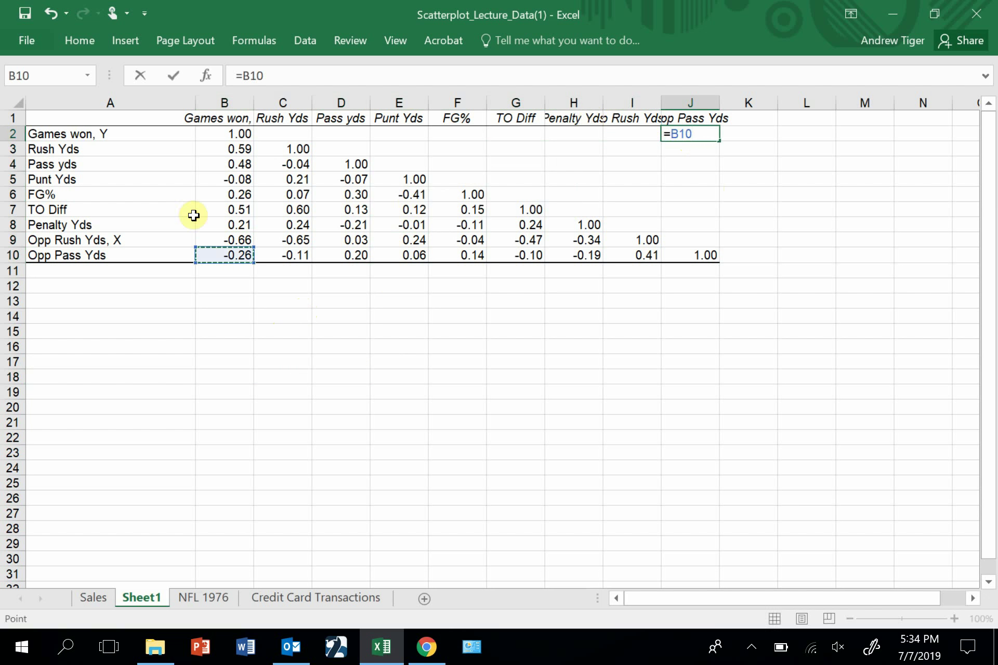
key("Return")
Check J2's -0.26 against the Opp Pass Yds and Games won labels
left_click(198, 377)
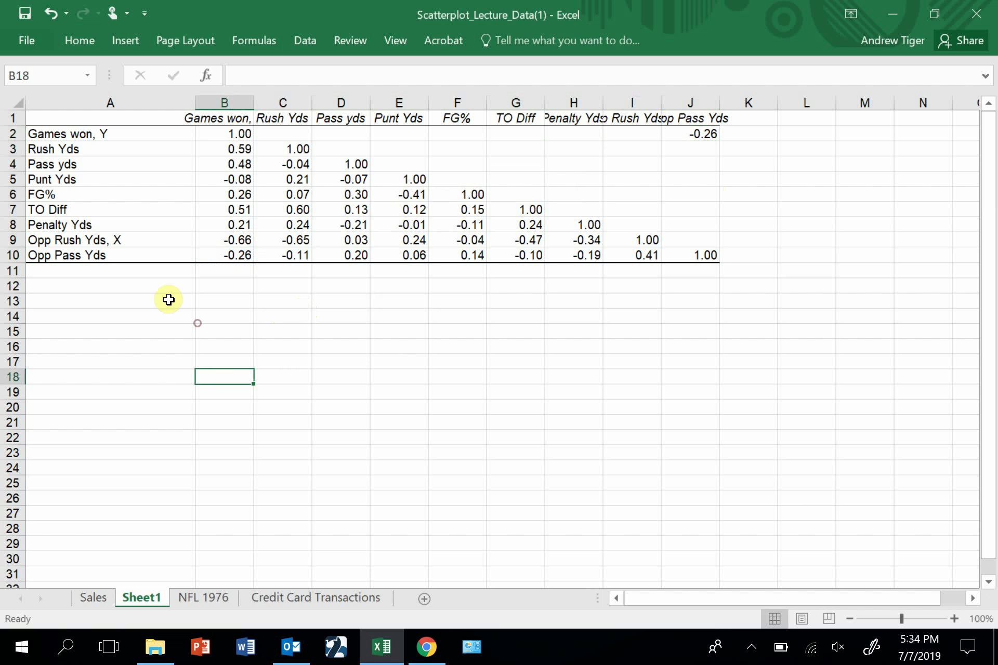
left_click(124, 255)
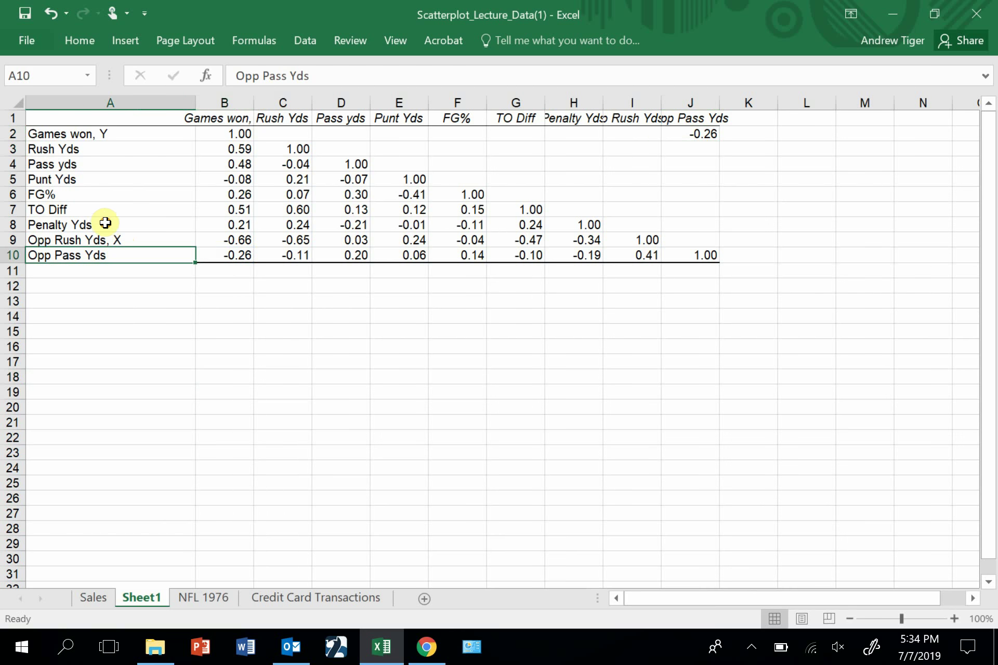
left_click(206, 122)
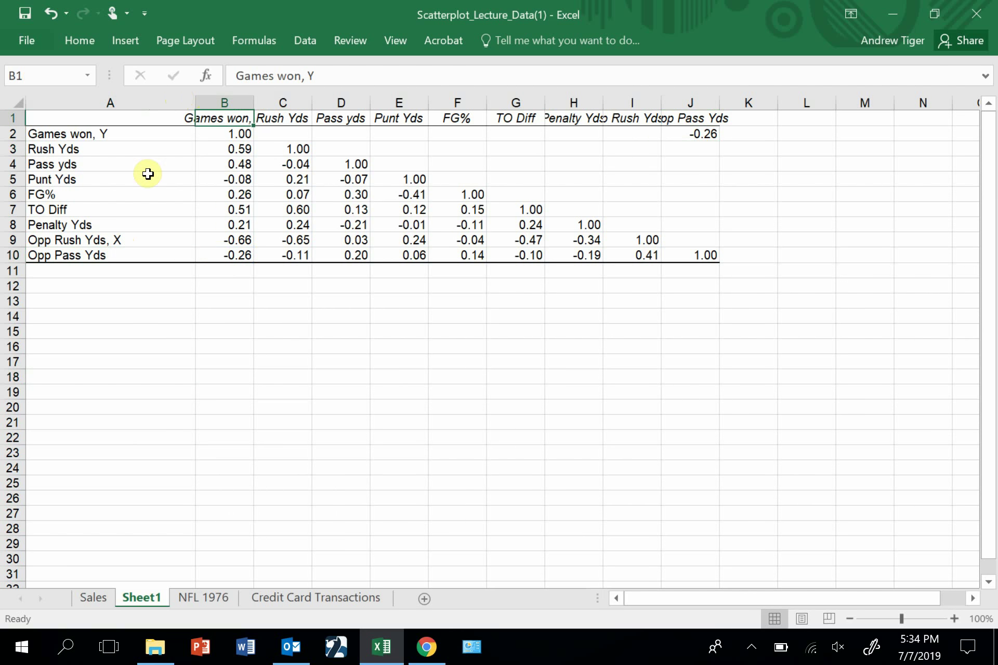
left_click(110, 134)
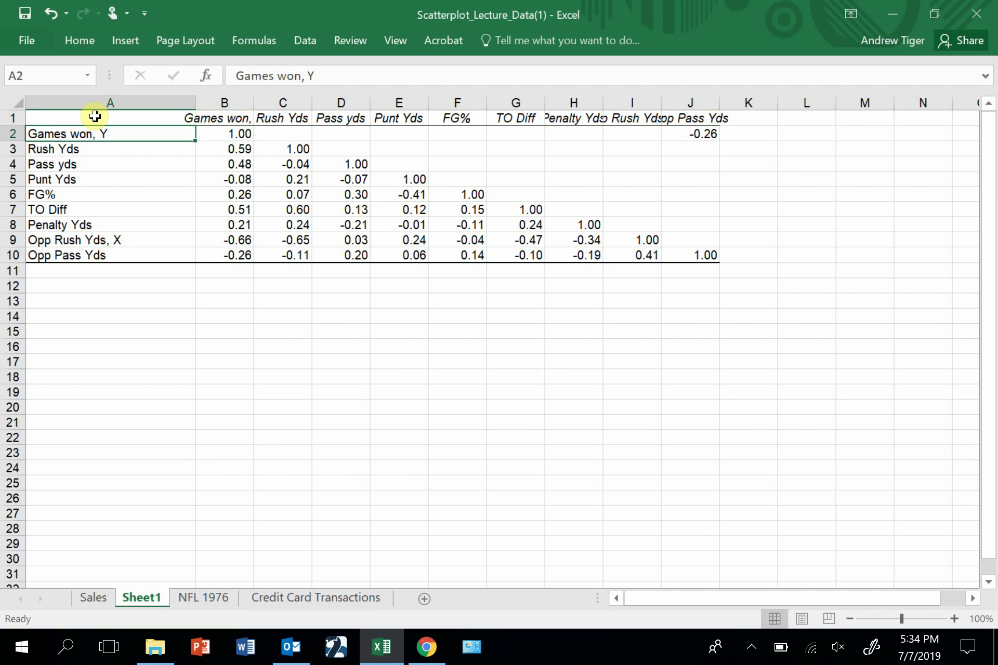
left_click(688, 119)
left_click(695, 134)
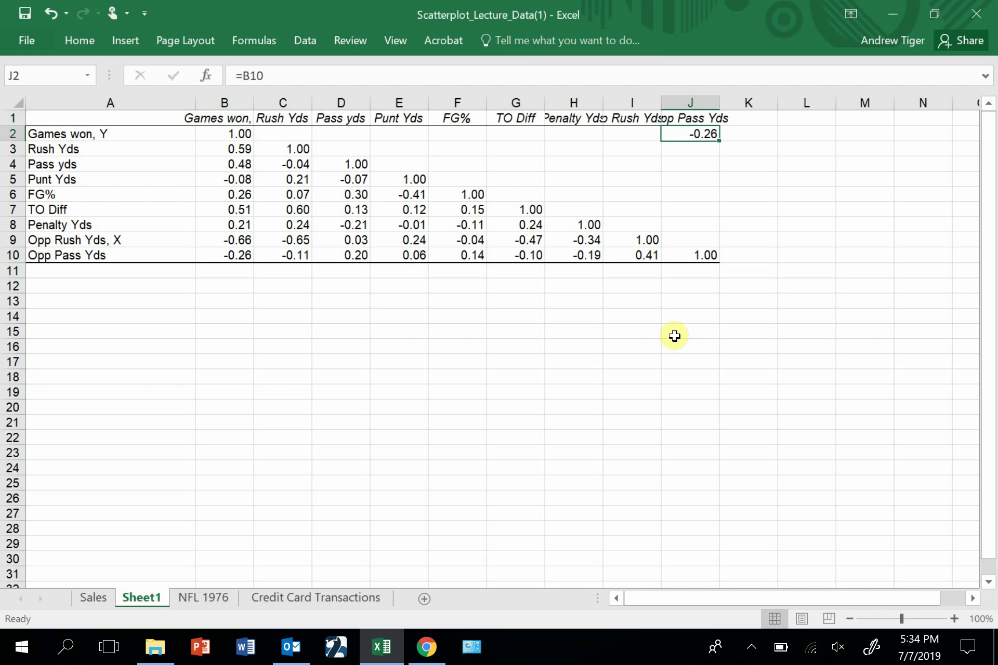
left_click(673, 333)
left_click(230, 133)
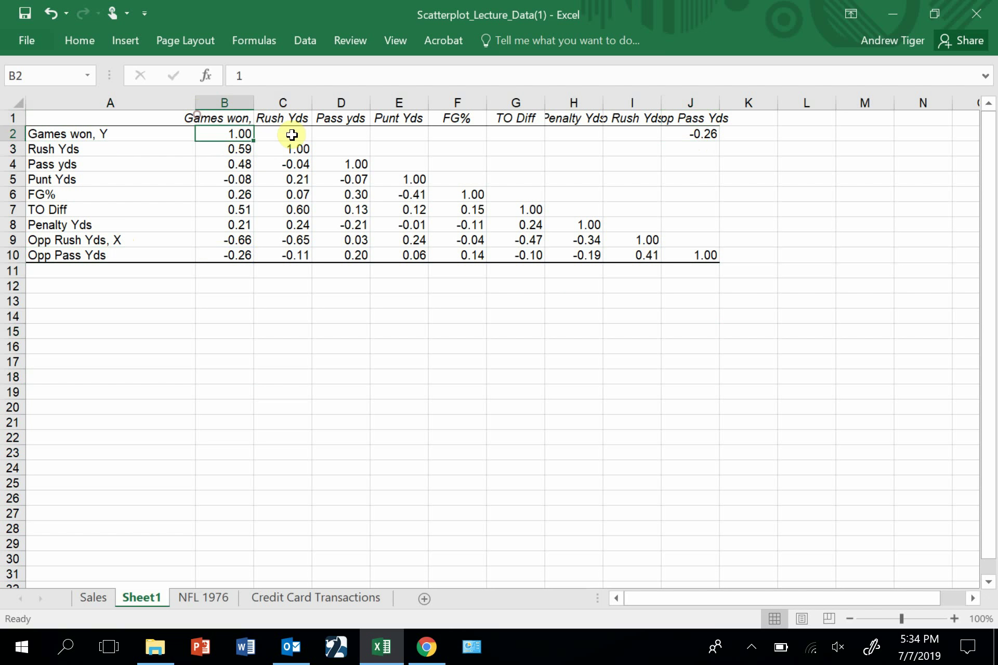
left_click(291, 148)
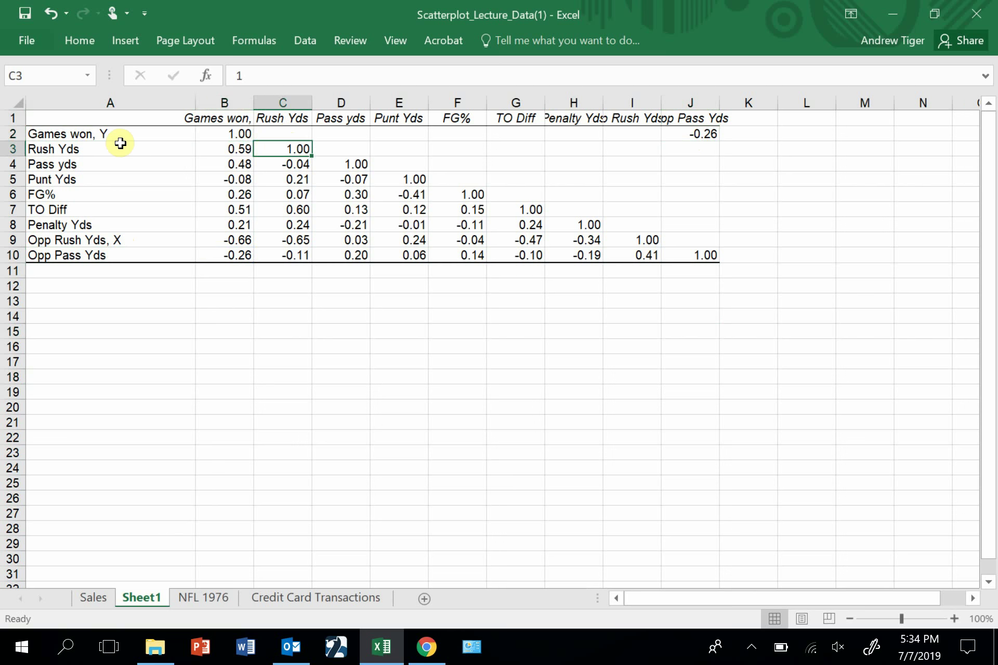
left_click(102, 129)
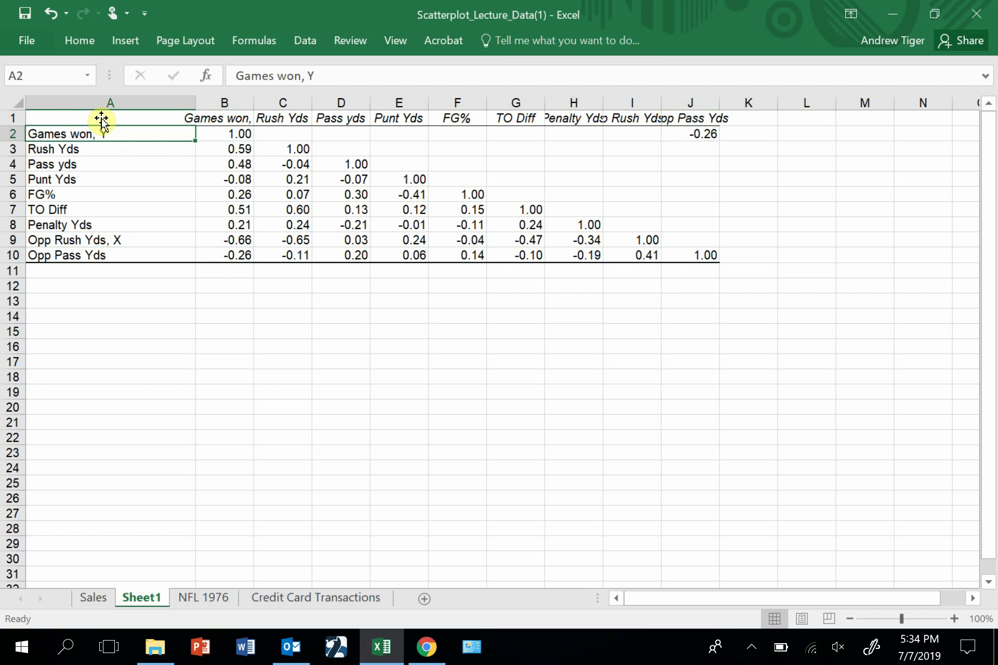
left_click(224, 120)
left_click(171, 152)
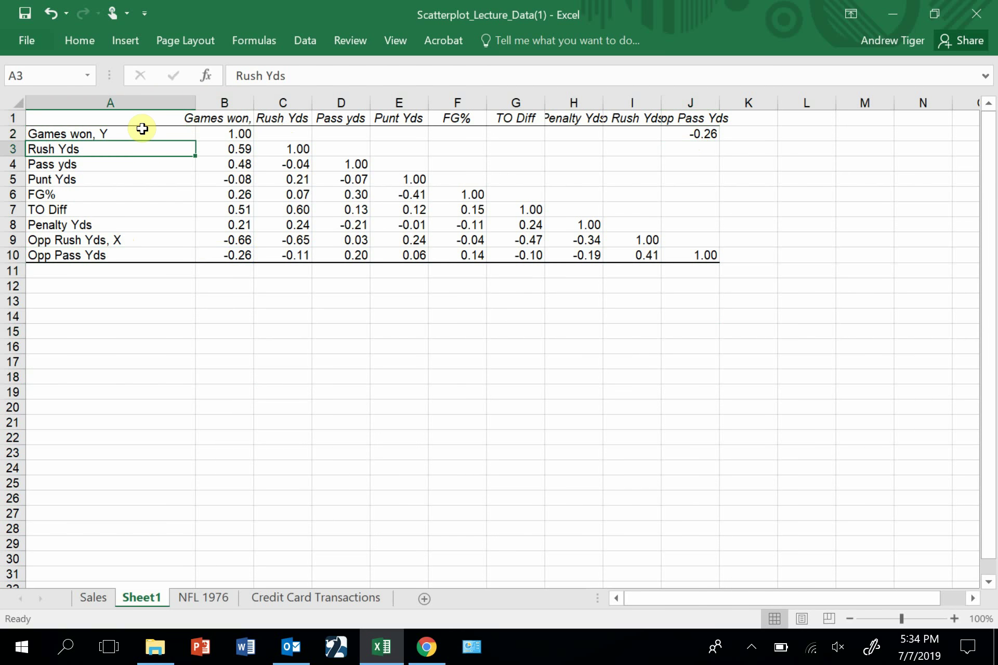
left_click(286, 147)
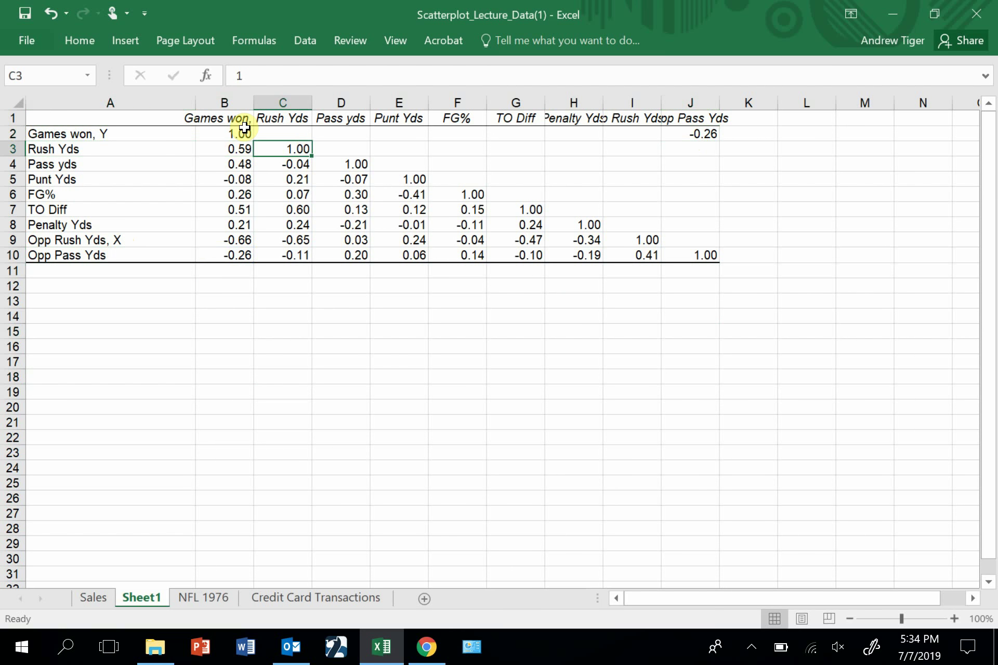